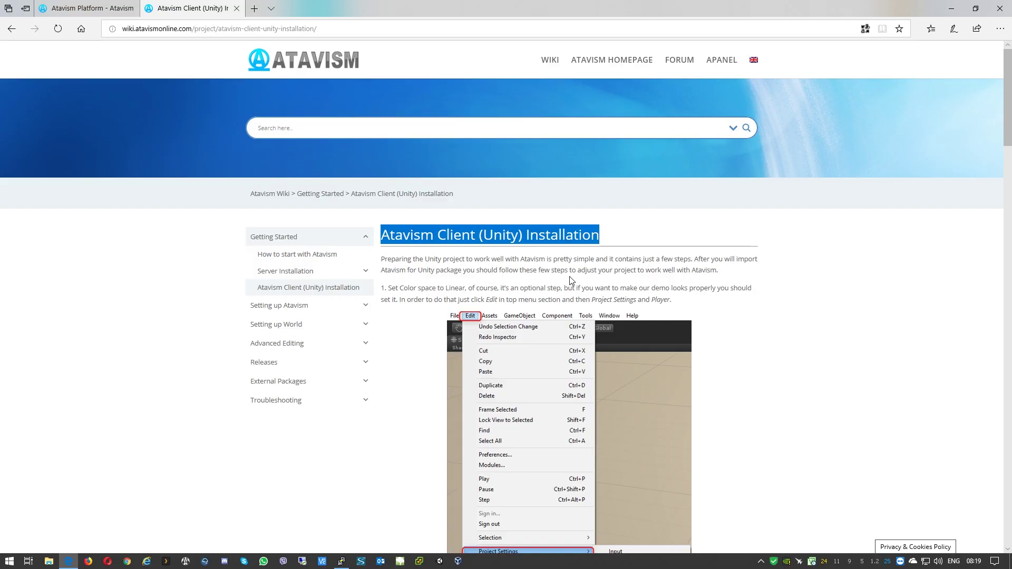
Step: Start the Unity launcher from the taskbar
click(440, 562)
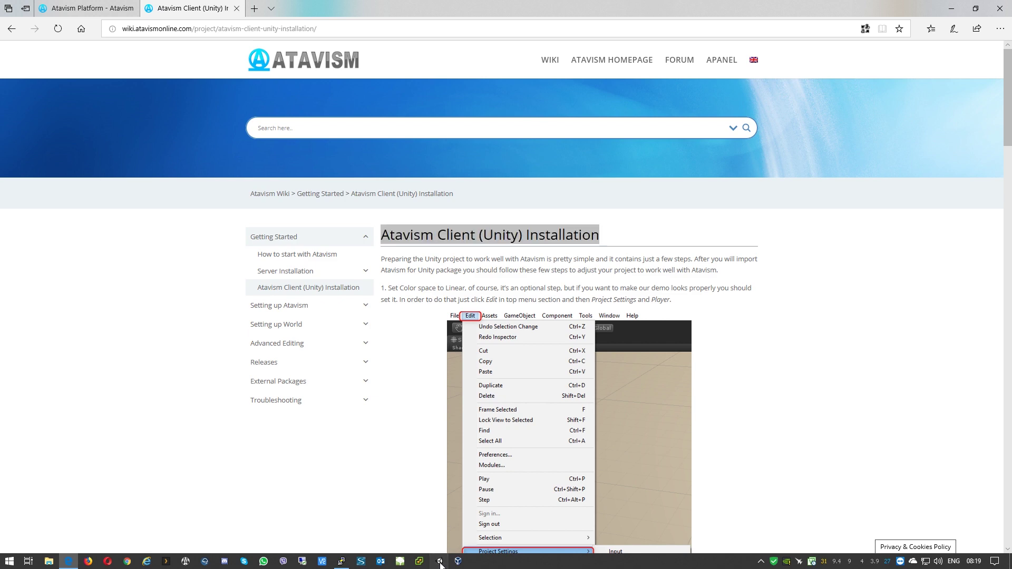
Step: Create a new Unity 3D project named 'Atavism' on the Desktop
click(952, 6)
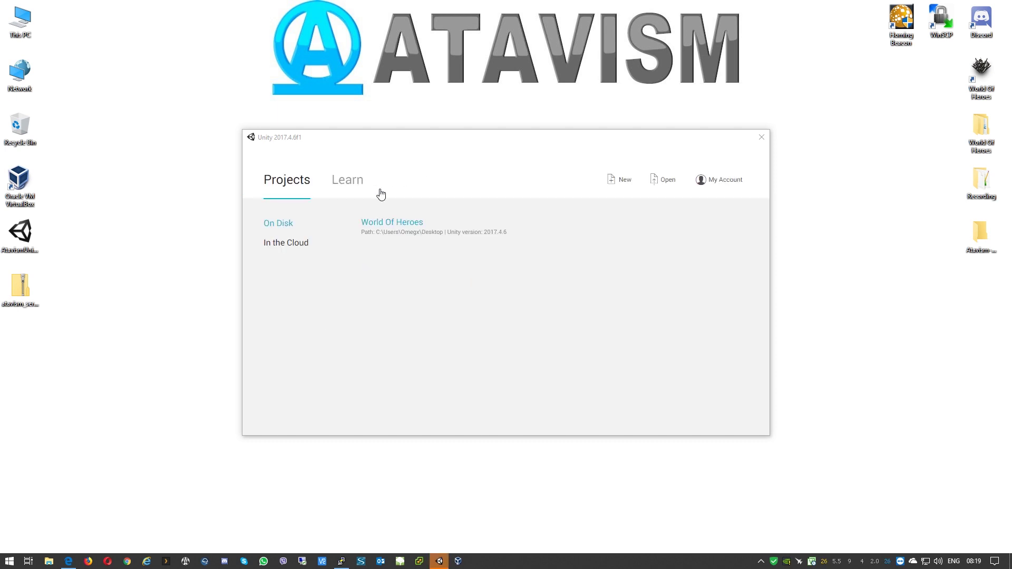
click(619, 180)
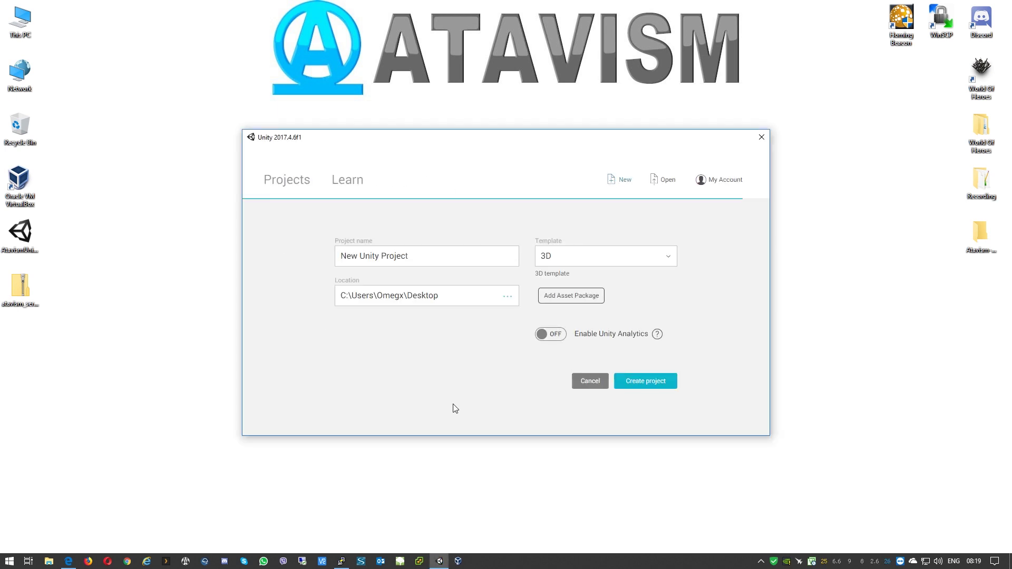
drag(426, 255, 285, 256)
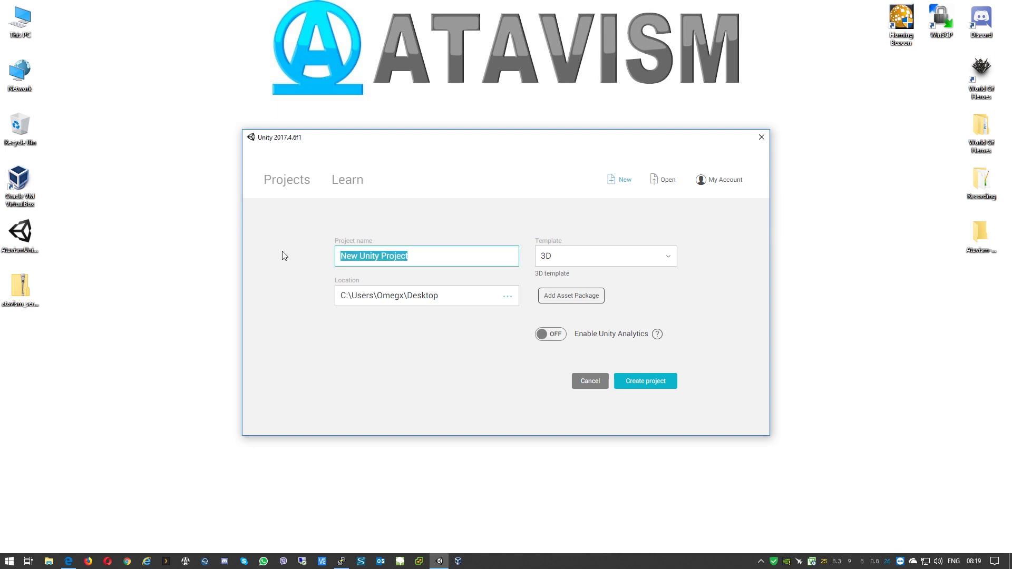
text(Atavism)
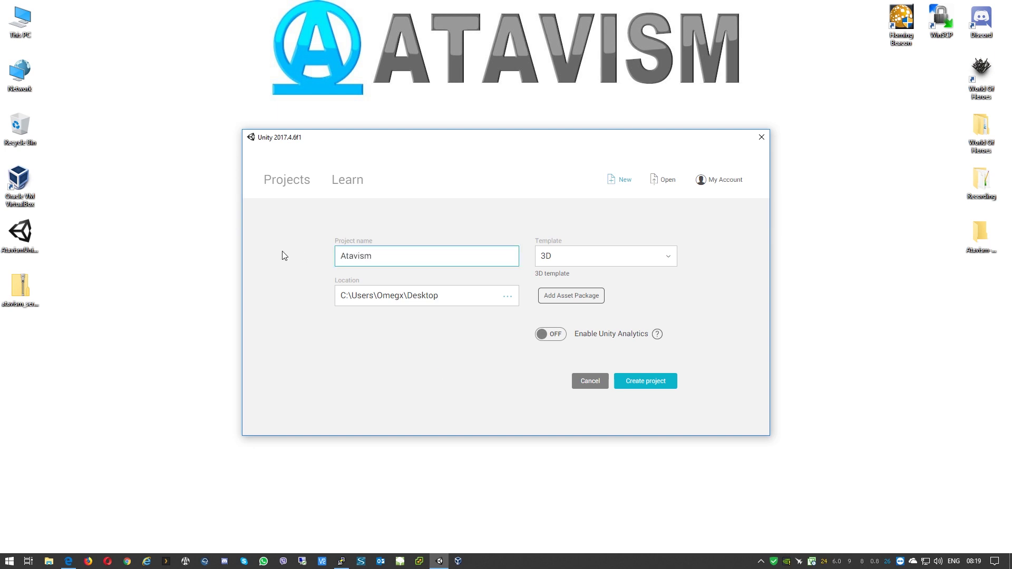
click(648, 384)
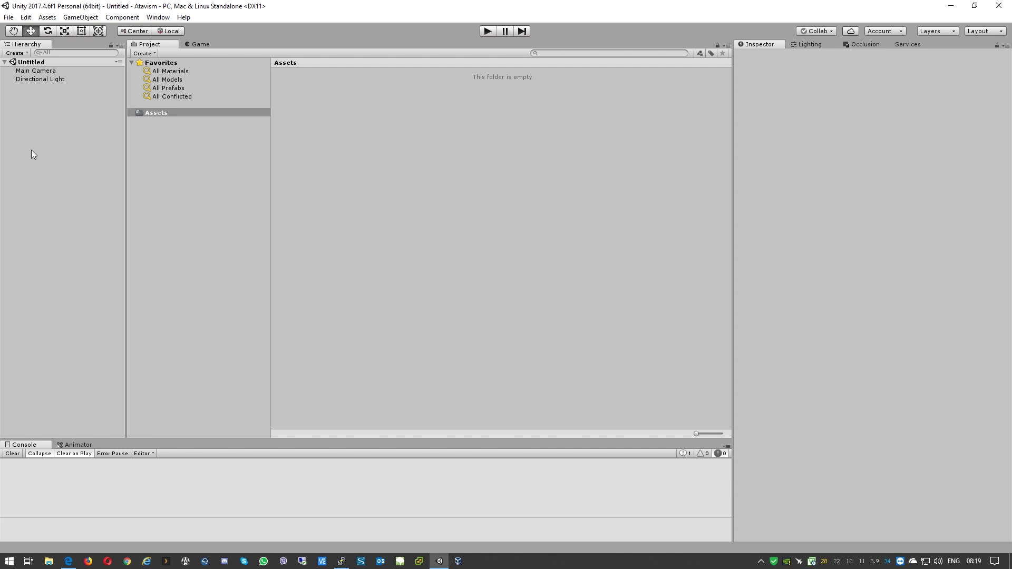
Step: Load the AtavismUnity_V2018_1_3_Full_Demo unitypackage from the Desktop as a custom package
click(47, 17)
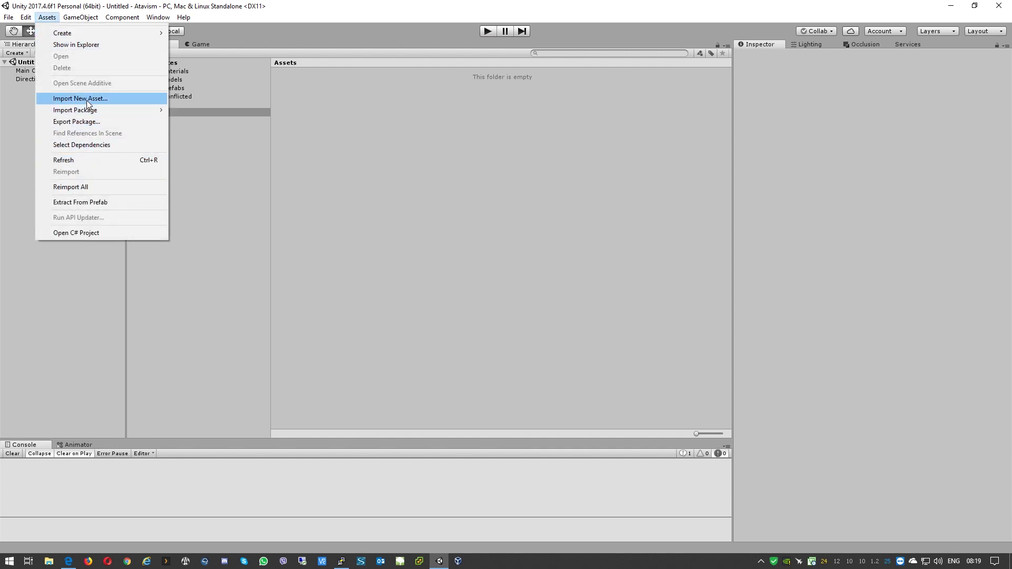
mouse_move(87, 112)
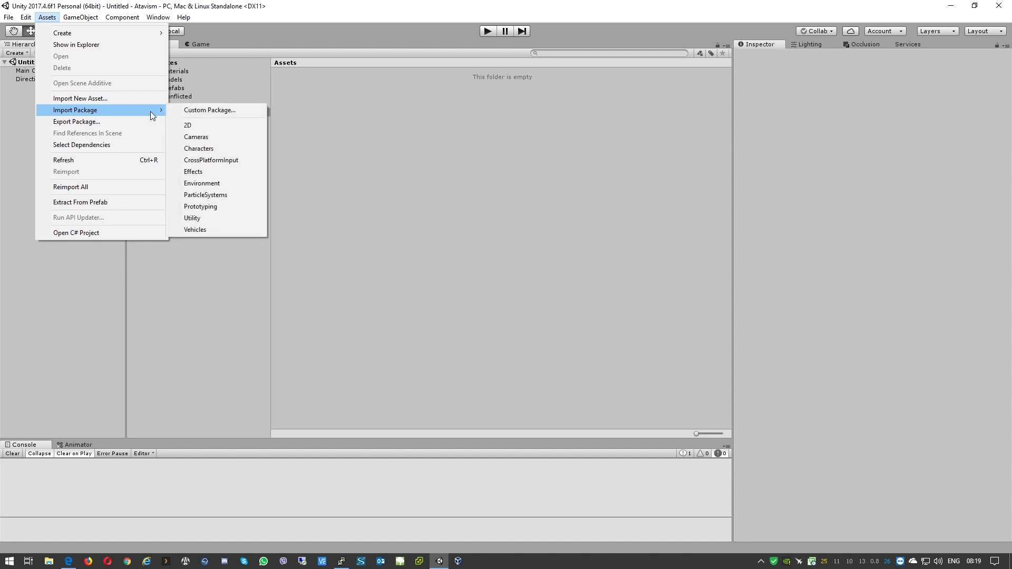
click(193, 109)
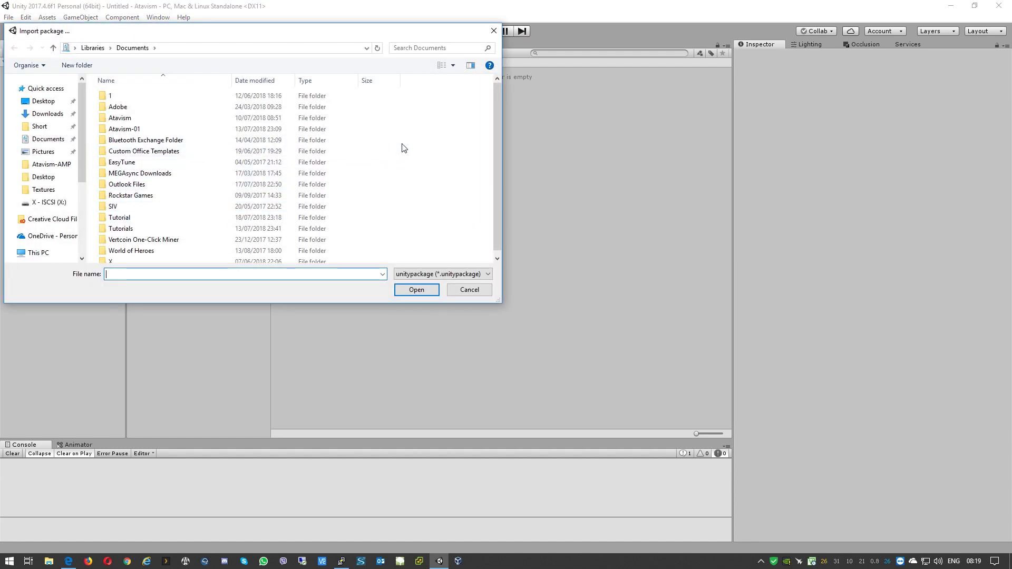
click(51, 105)
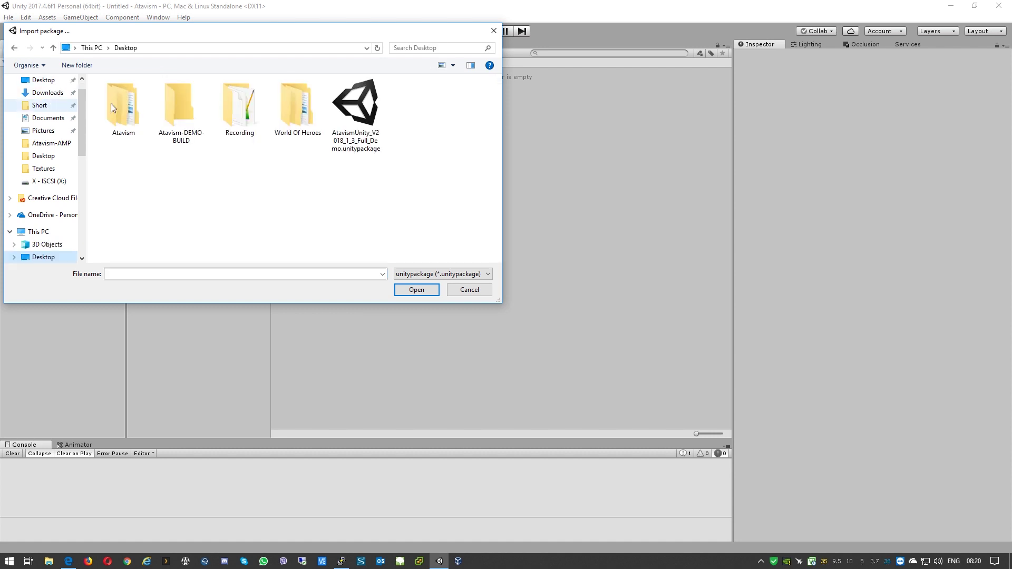
click(342, 121)
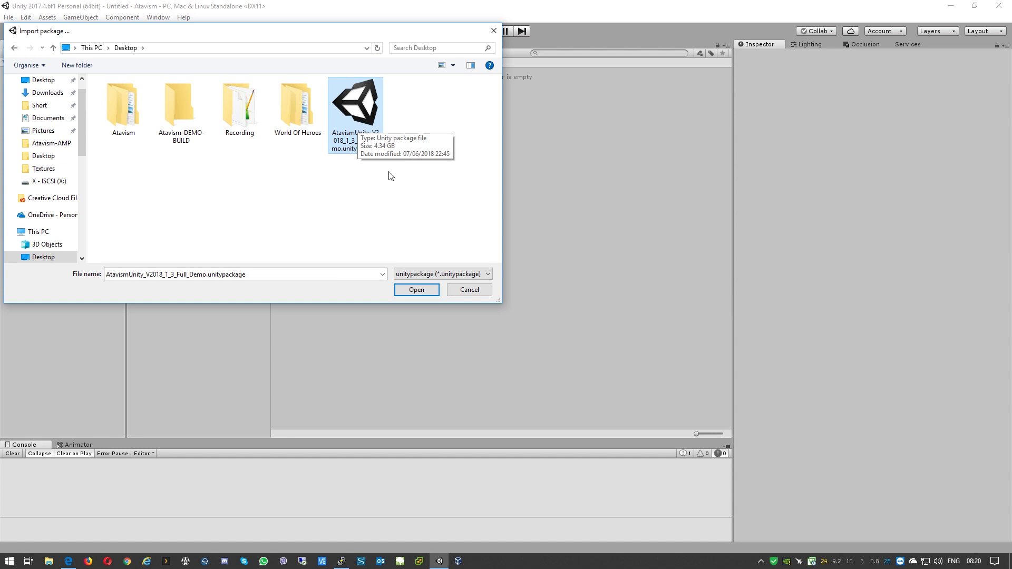
click(416, 290)
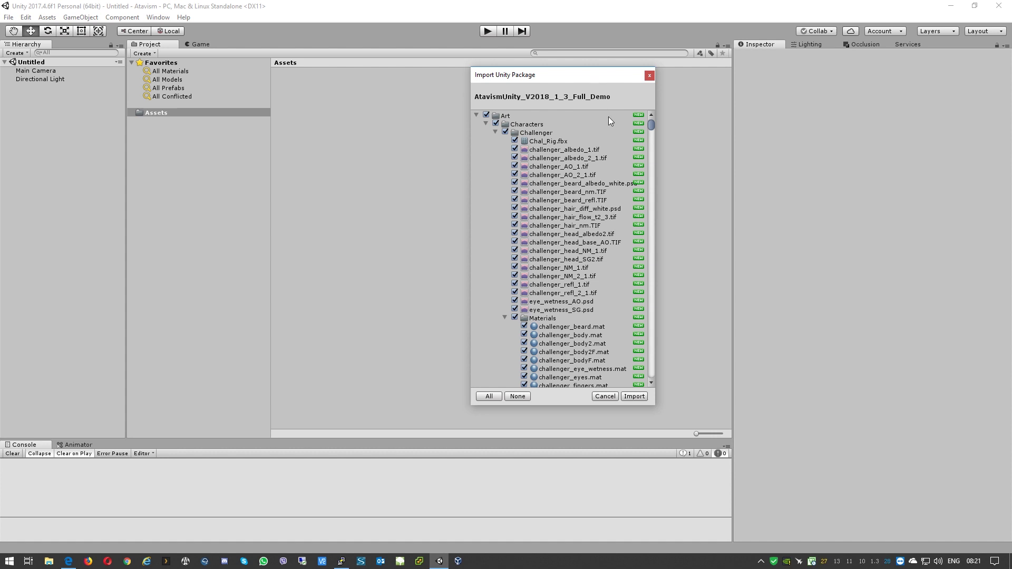
Step: Review the package contents list and import every item of the Atavism demo
drag(653, 124, 649, 377)
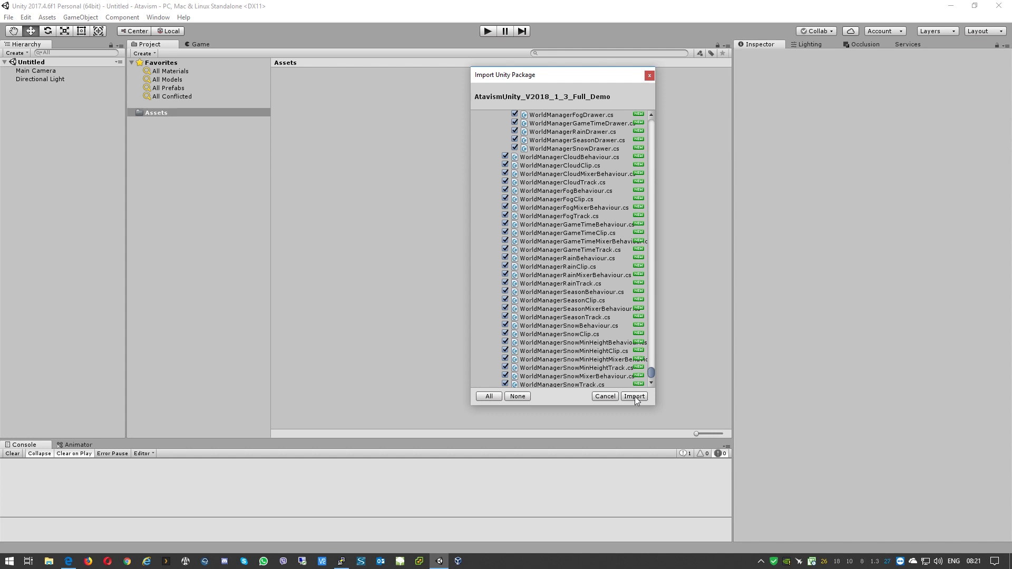
click(635, 396)
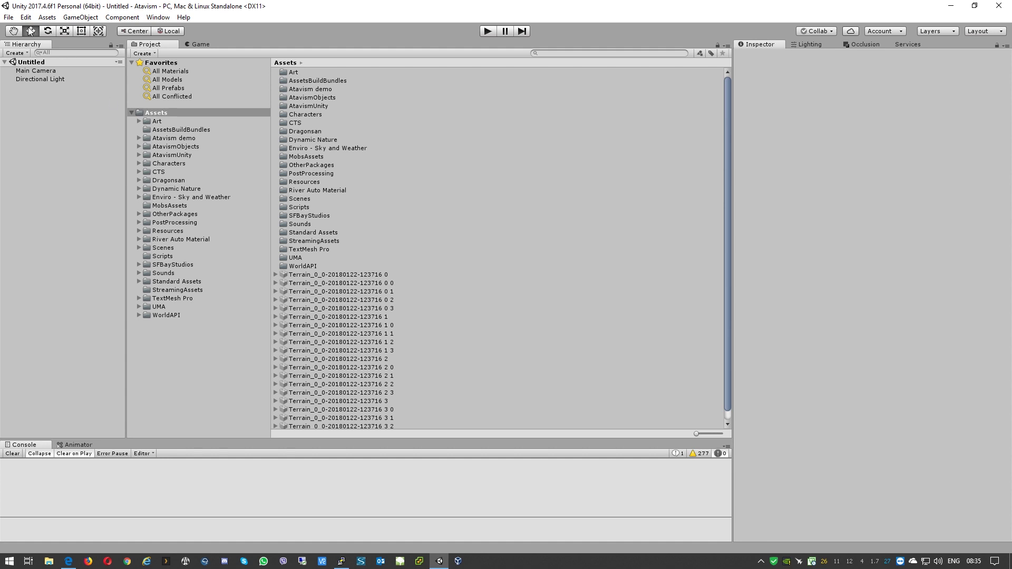
Step: In Build Settings, add the Login scene from Assets/Scenes as build index 0
click(8, 17)
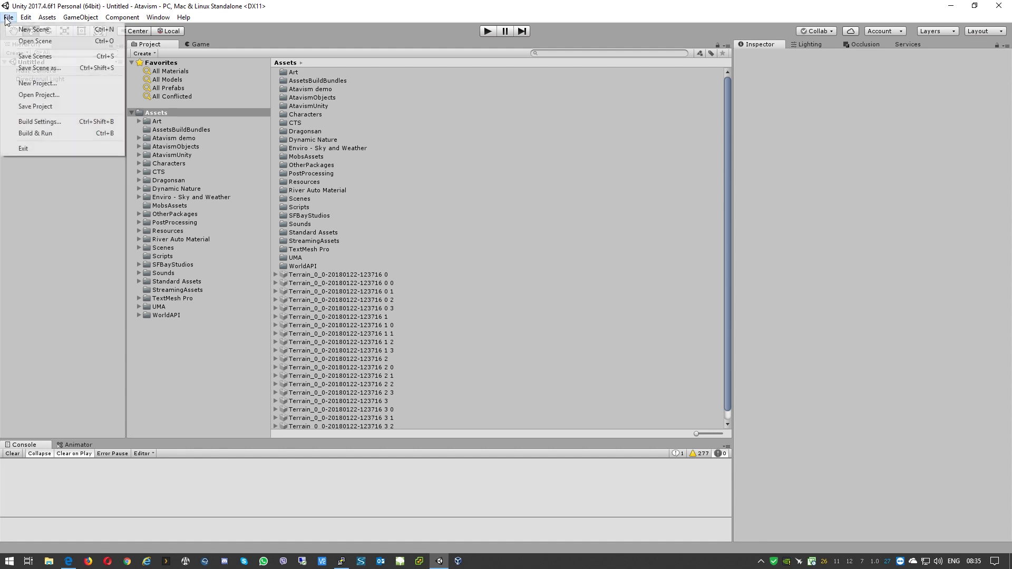
click(26, 122)
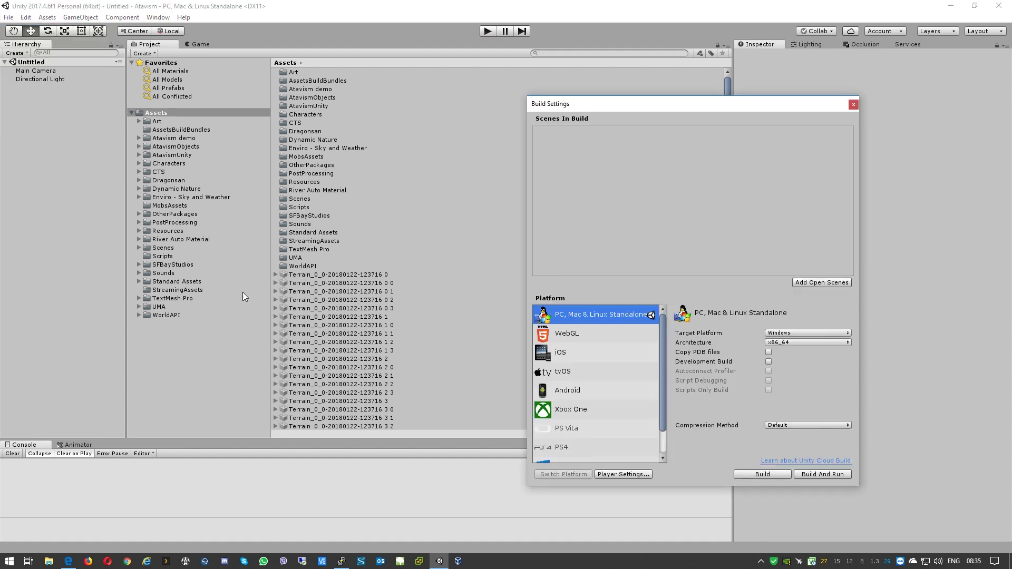
click(138, 248)
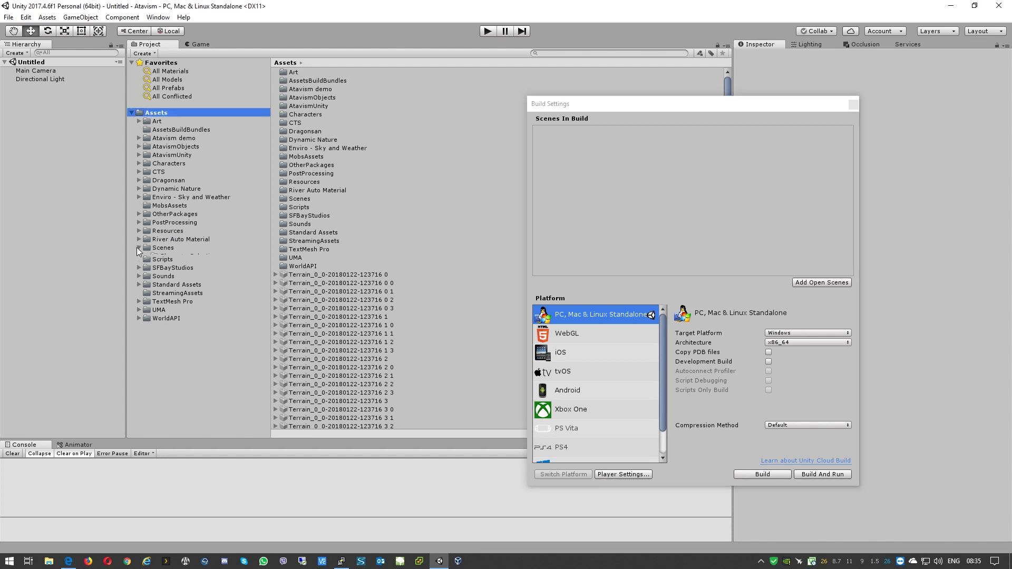
click(157, 249)
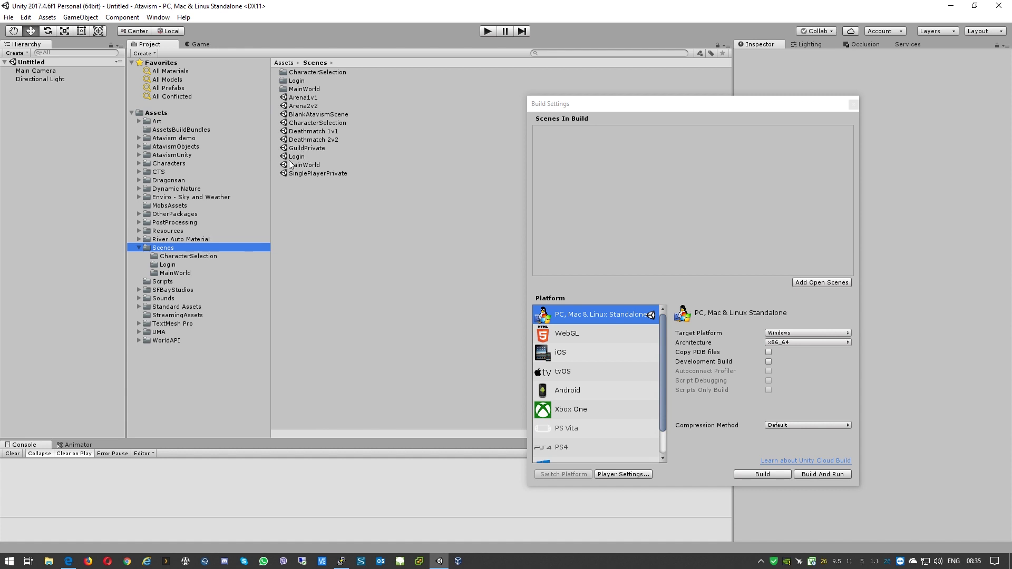
drag(291, 157, 652, 174)
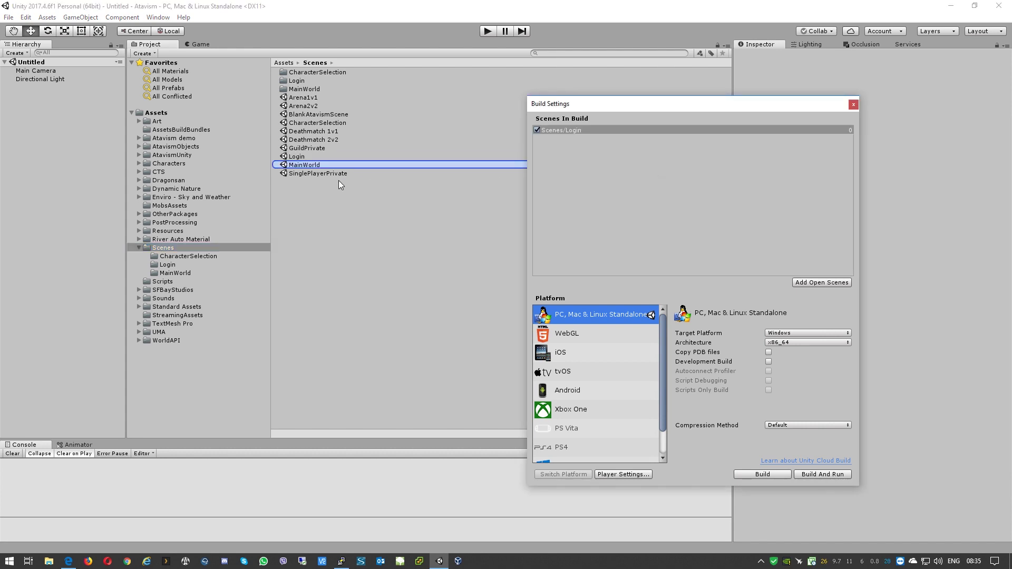
Step: Add the other nine scenes, Arena1v1 through SinglePlayerPrivate, to the build list
click(306, 174)
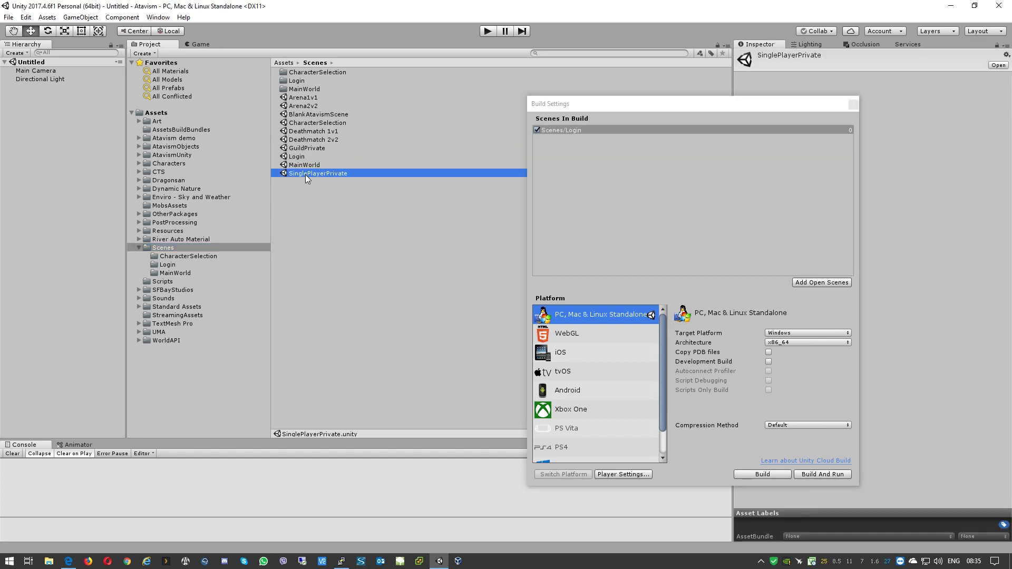
shift+click(301, 100)
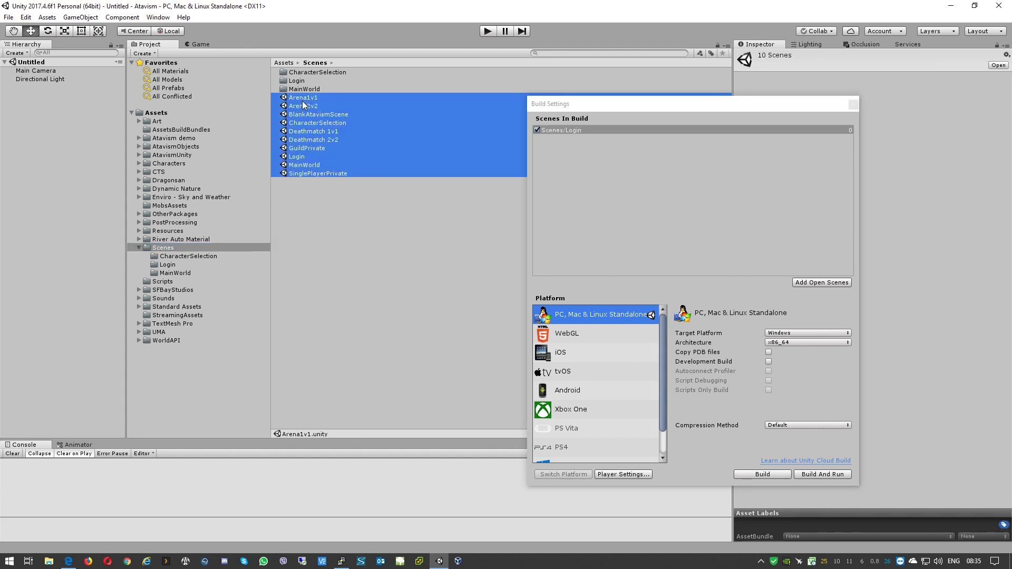
ctrl+click(299, 157)
drag(303, 120, 554, 209)
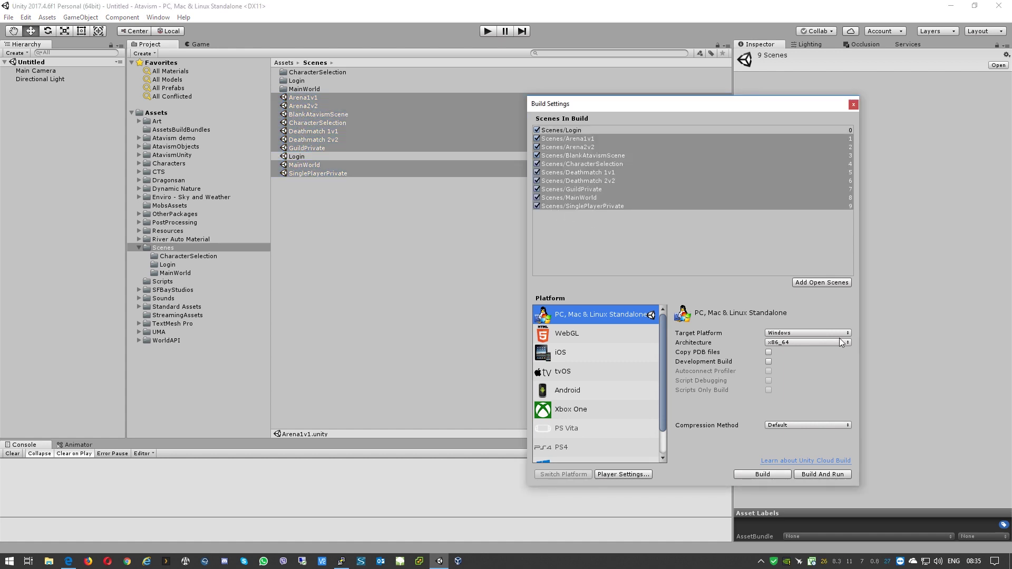
click(853, 104)
click(313, 230)
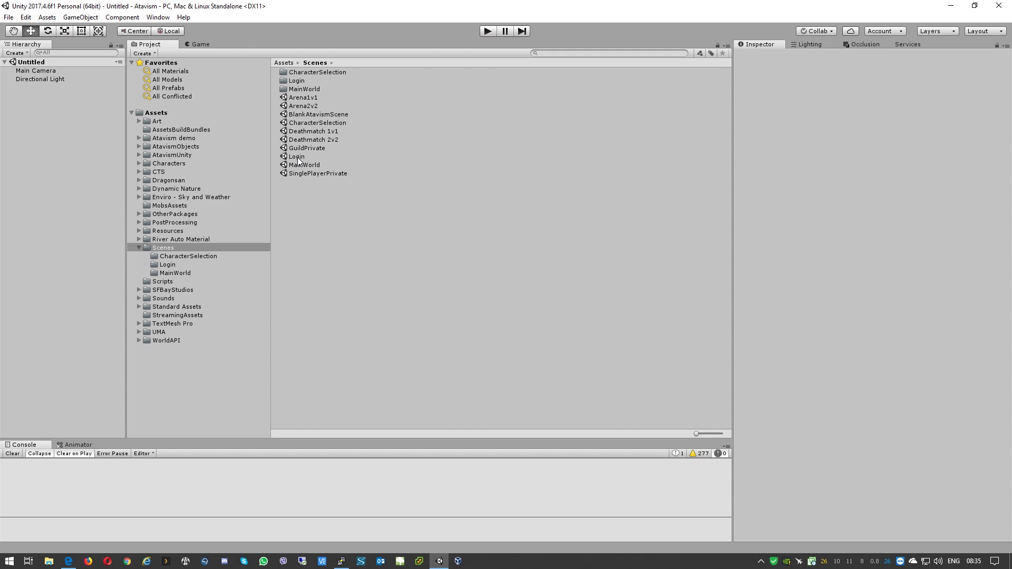
Step: Open the Login scene and set AtavismCore's Master Server to atavism.ddns.info
double_click(297, 157)
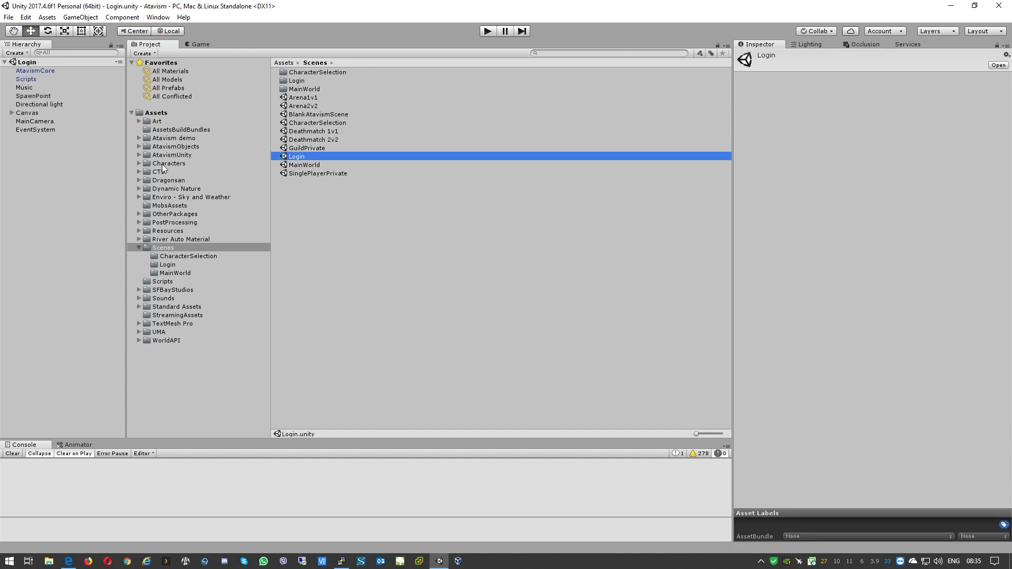
click(34, 70)
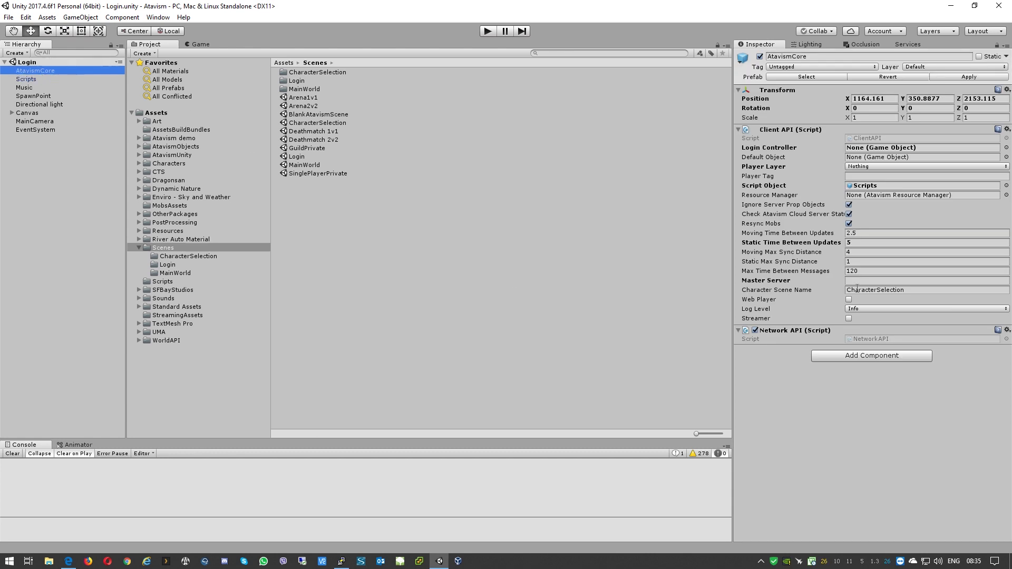
click(869, 280)
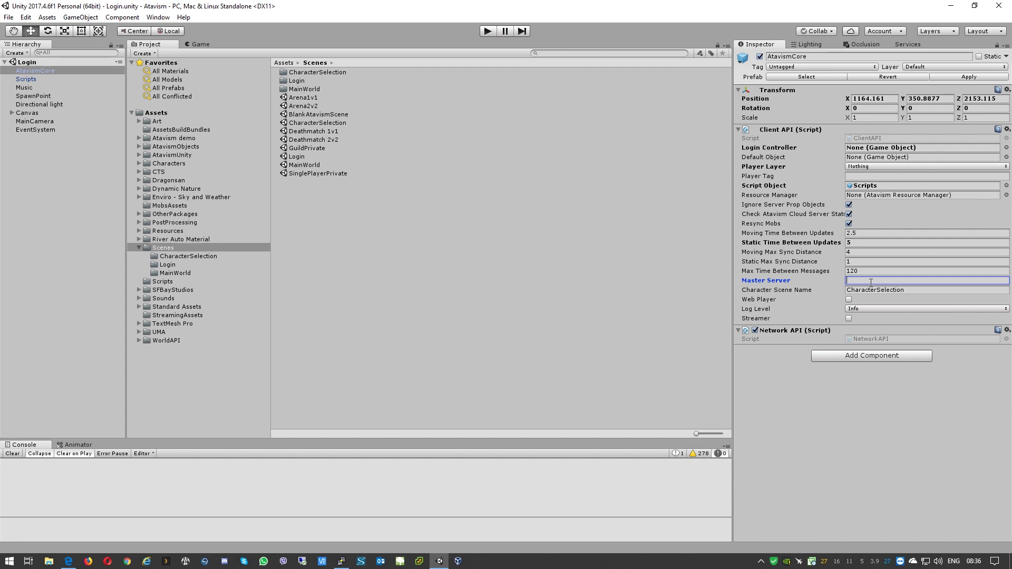
text(atavism.ddns.info)
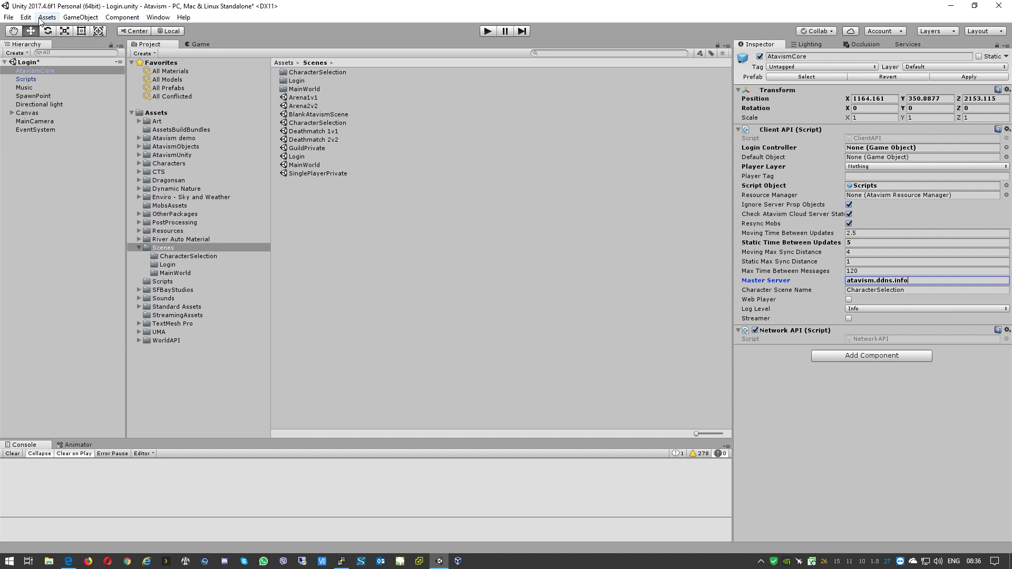
Step: Switch the Player Settings Color Space from Gamma to Linear
click(46, 20)
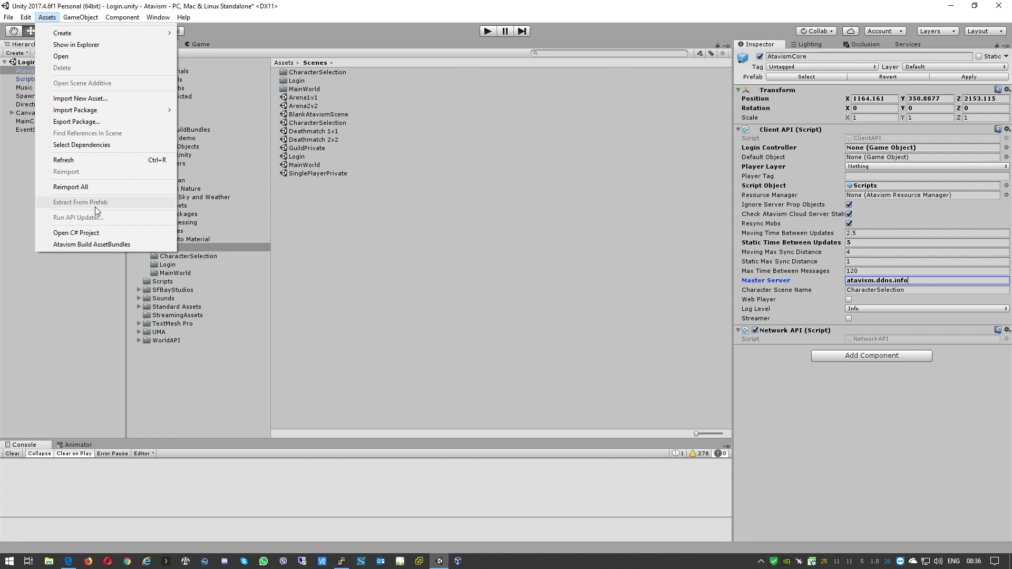
mouse_move(26, 18)
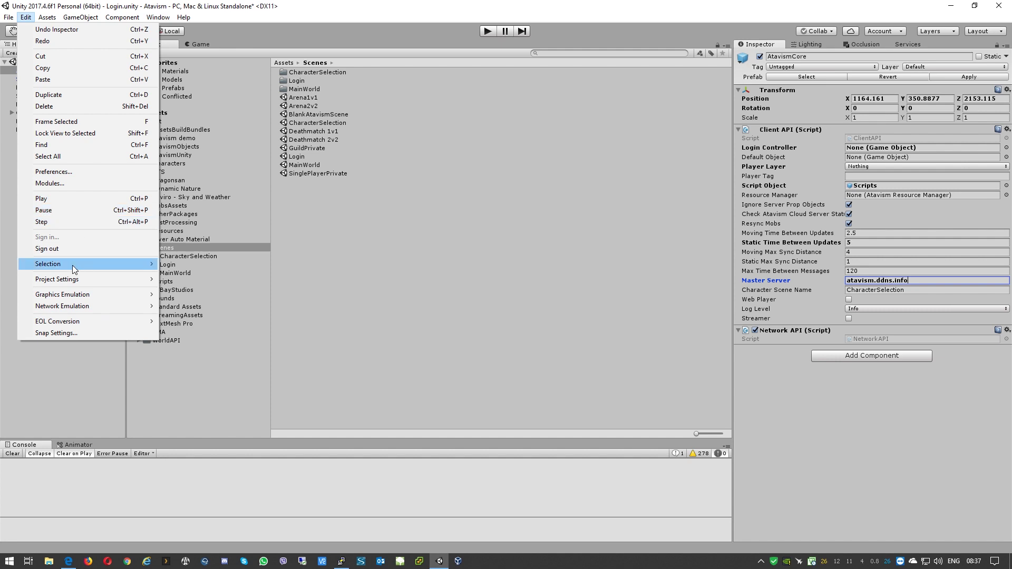
mouse_move(72, 283)
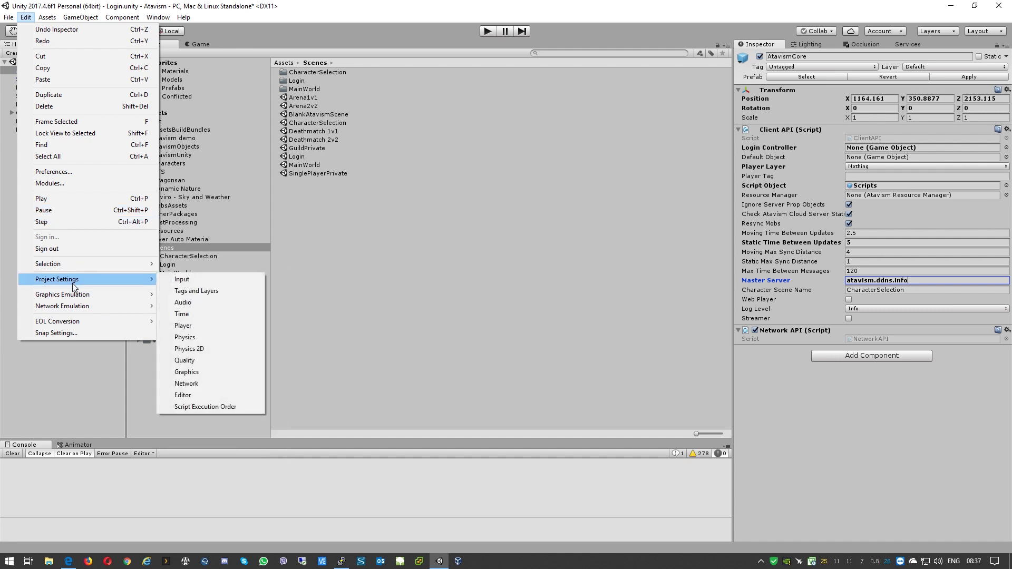
click(204, 326)
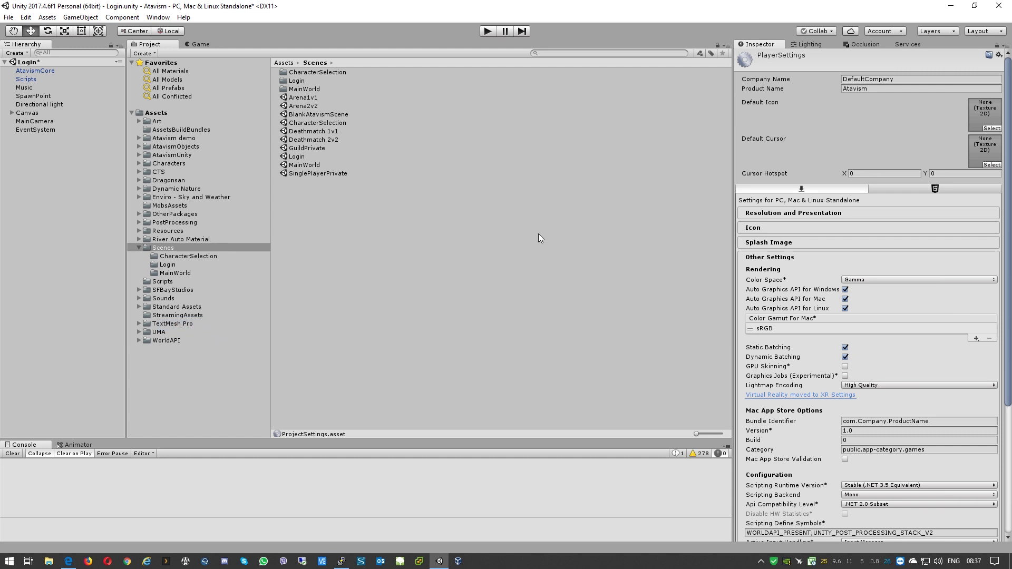
click(762, 282)
click(872, 280)
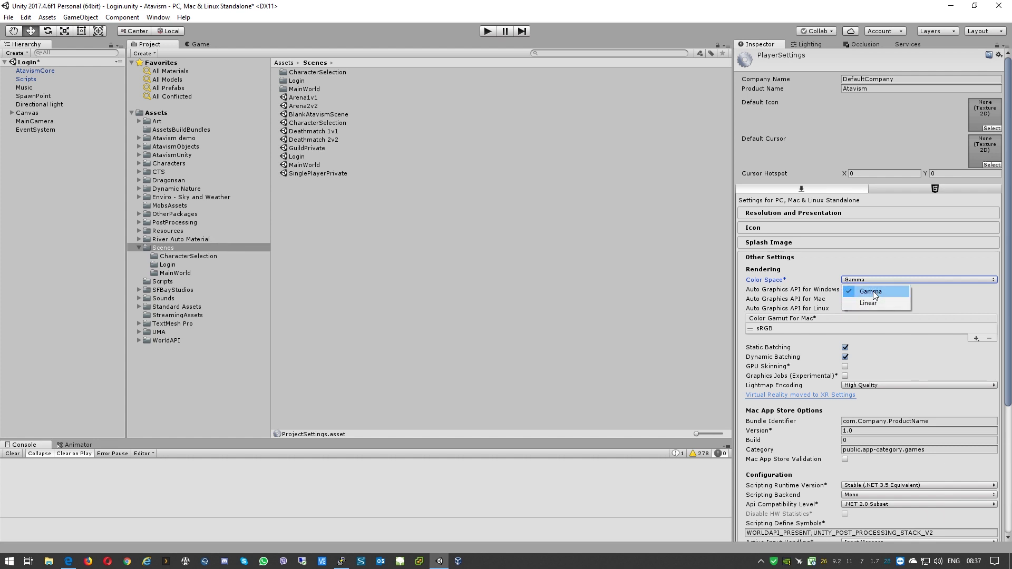
click(873, 302)
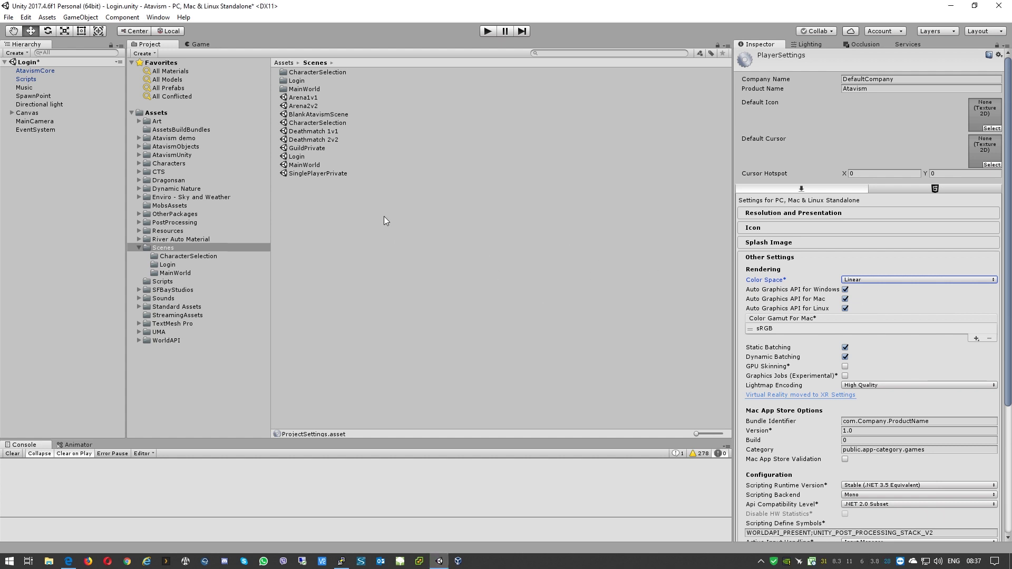
Step: Run Atavism Build AssetBundles from the Assets menu
click(47, 18)
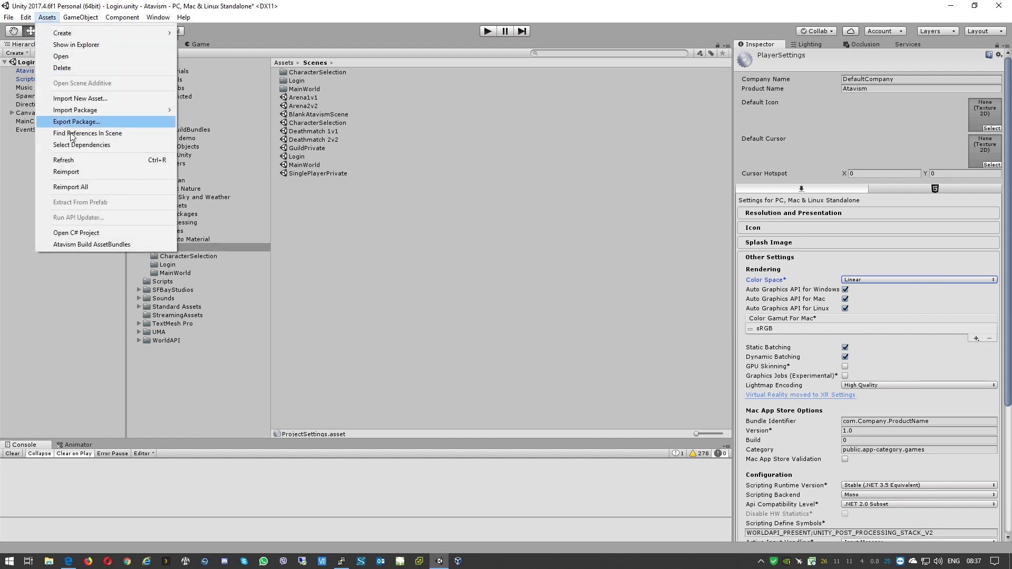
click(81, 245)
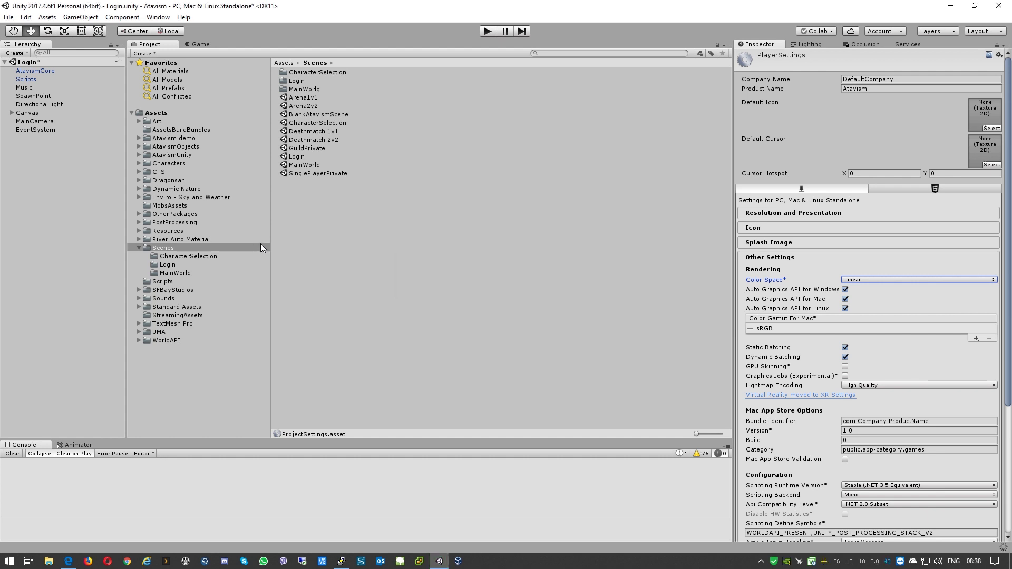
Step: Copy the AssetBundles, infinitypbr and test files from the AssetBundles output folder
click(157, 113)
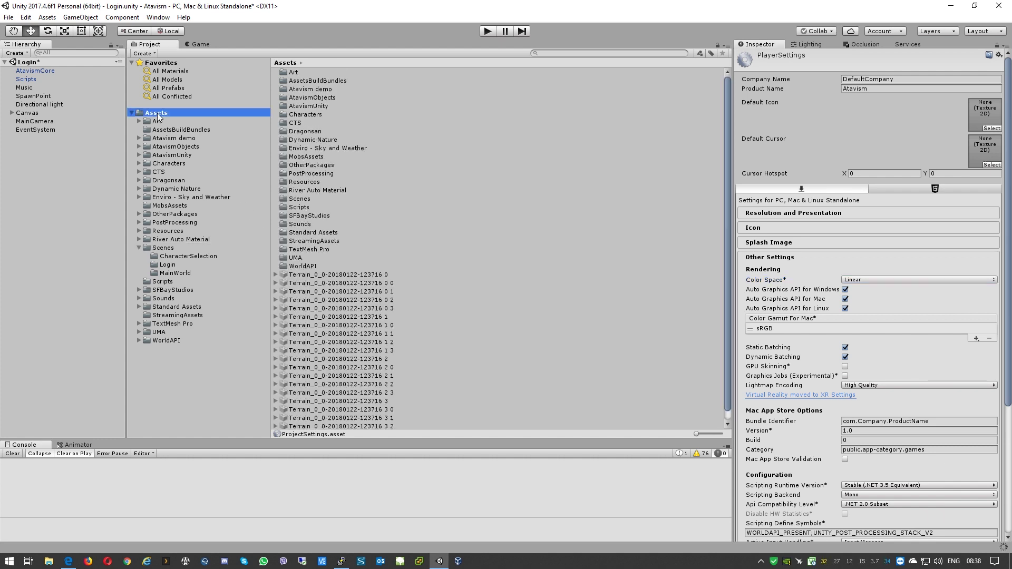
right_click(158, 116)
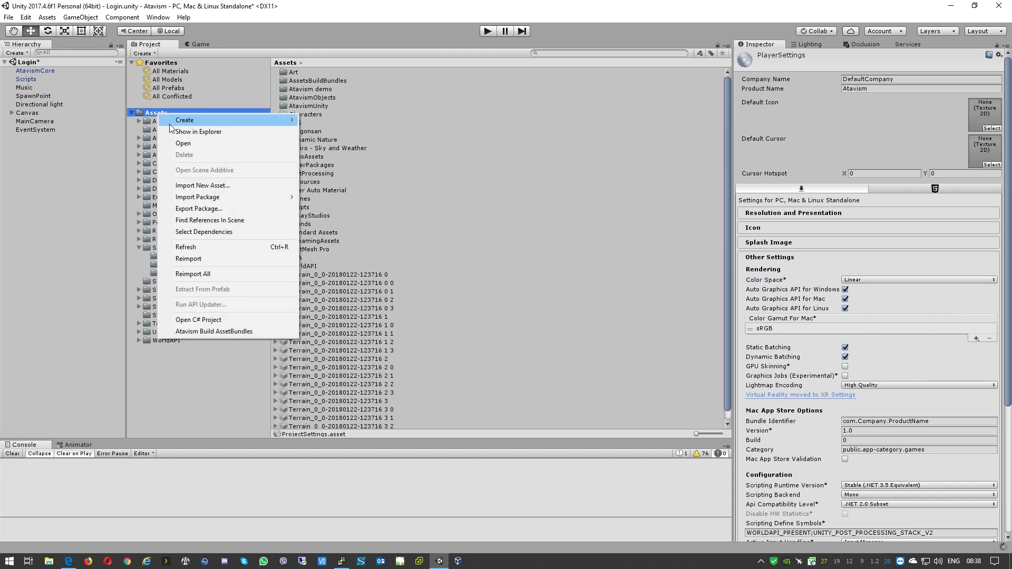
click(207, 133)
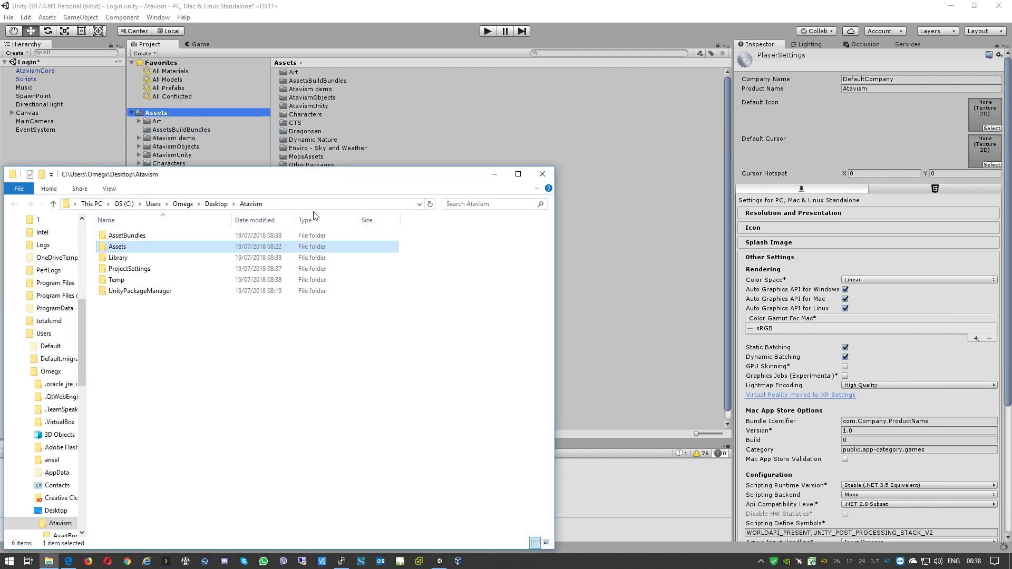
double_click(127, 236)
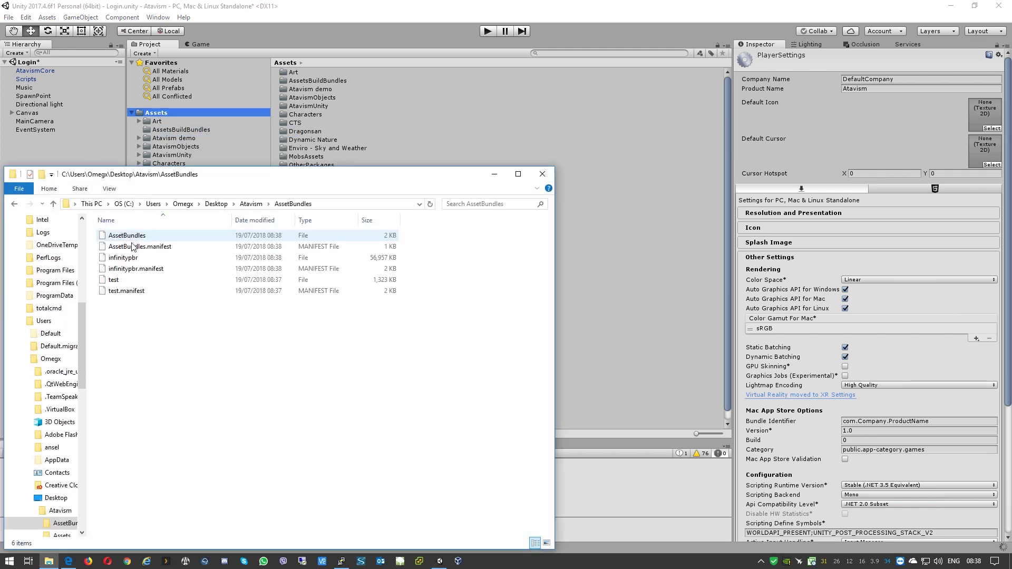
click(132, 281)
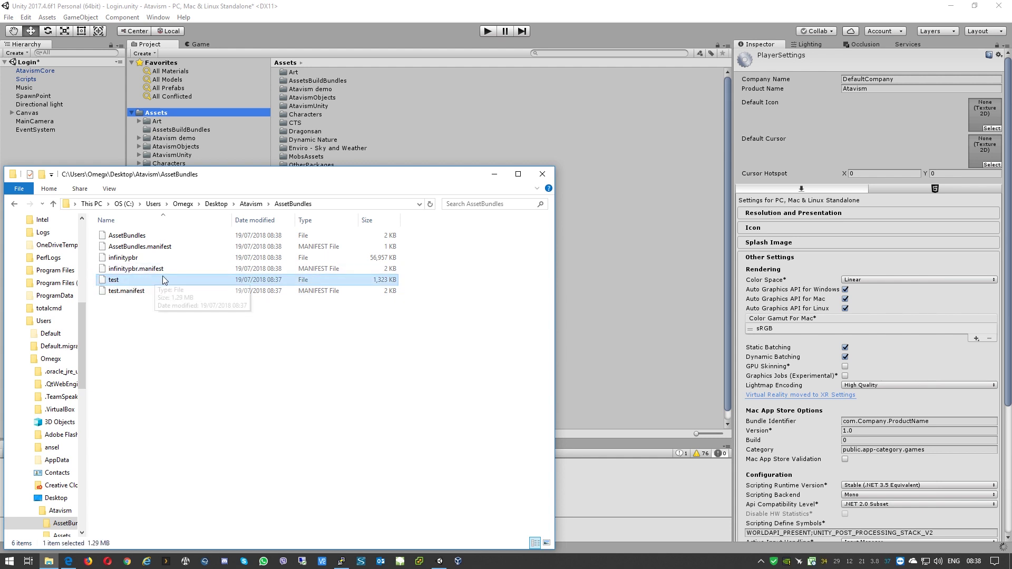
ctrl+click(138, 258)
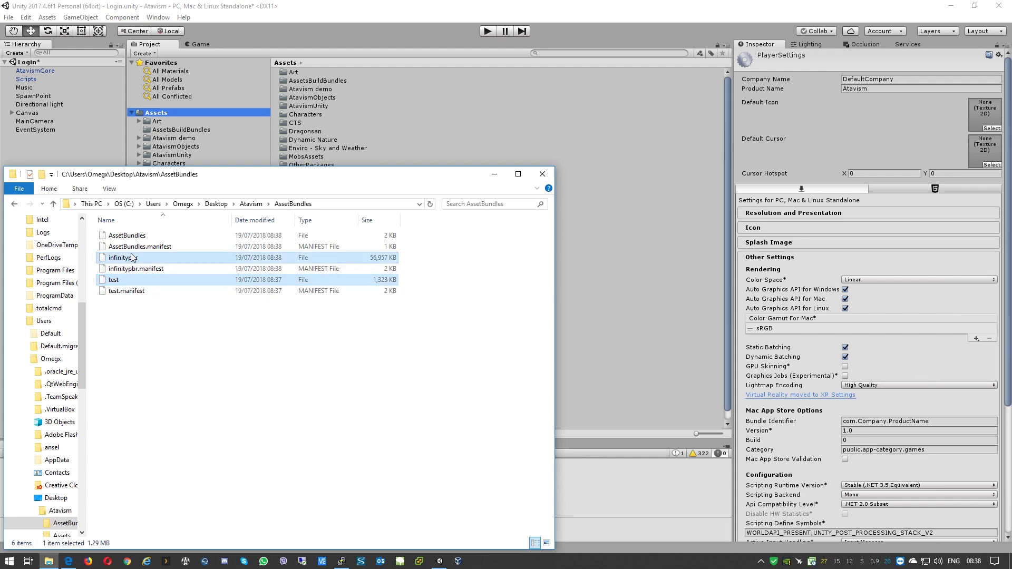
ctrl+click(129, 235)
right_click(138, 258)
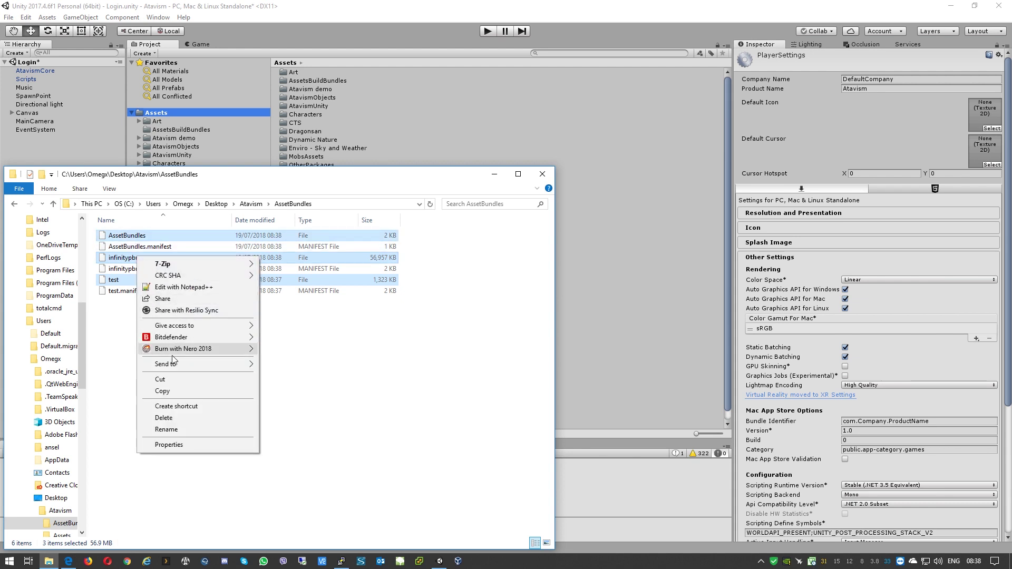
click(162, 391)
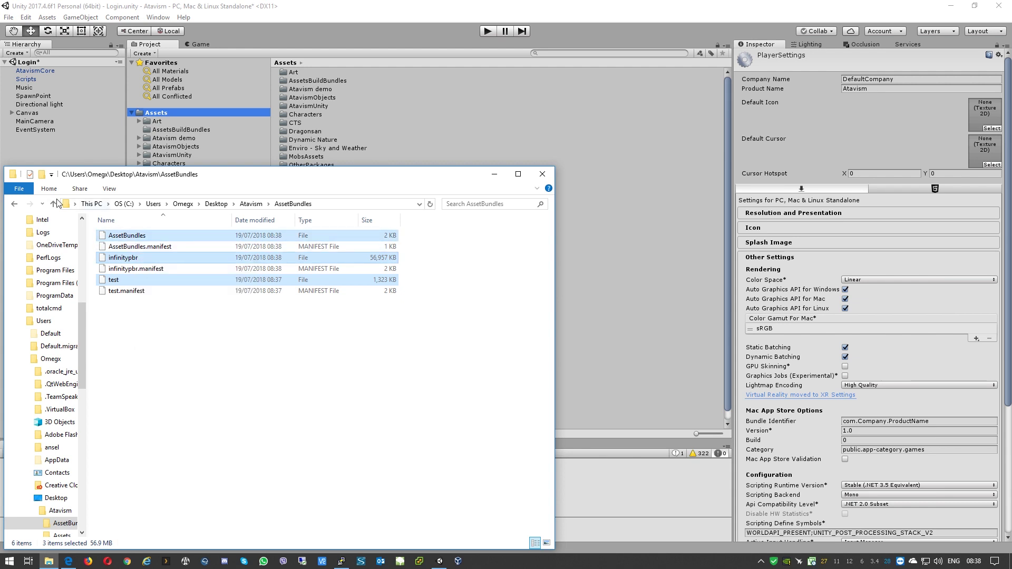
Step: Paste the three bundle files into Assets\StreamingAssets, replacing the older copies
click(53, 204)
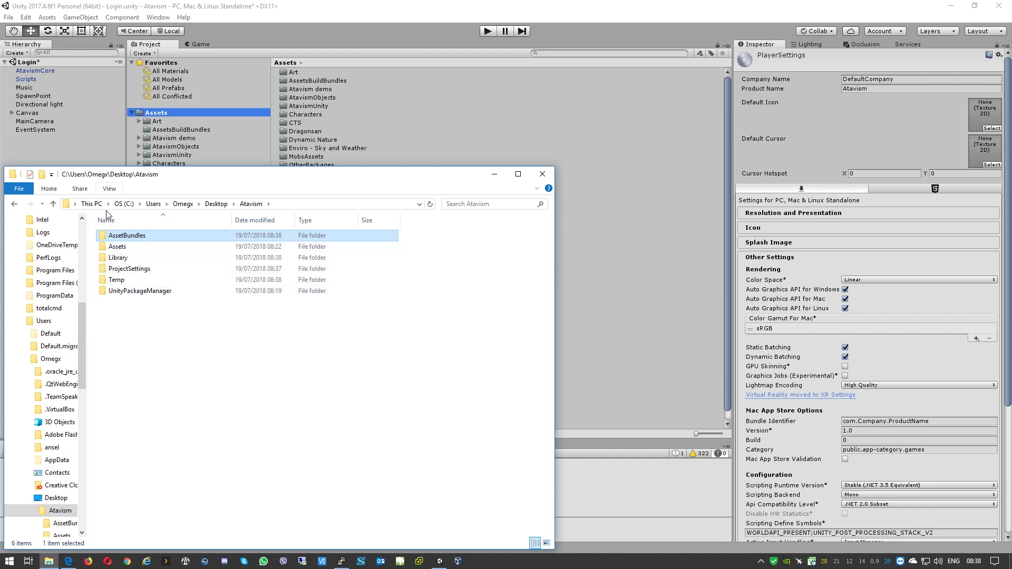
double_click(121, 247)
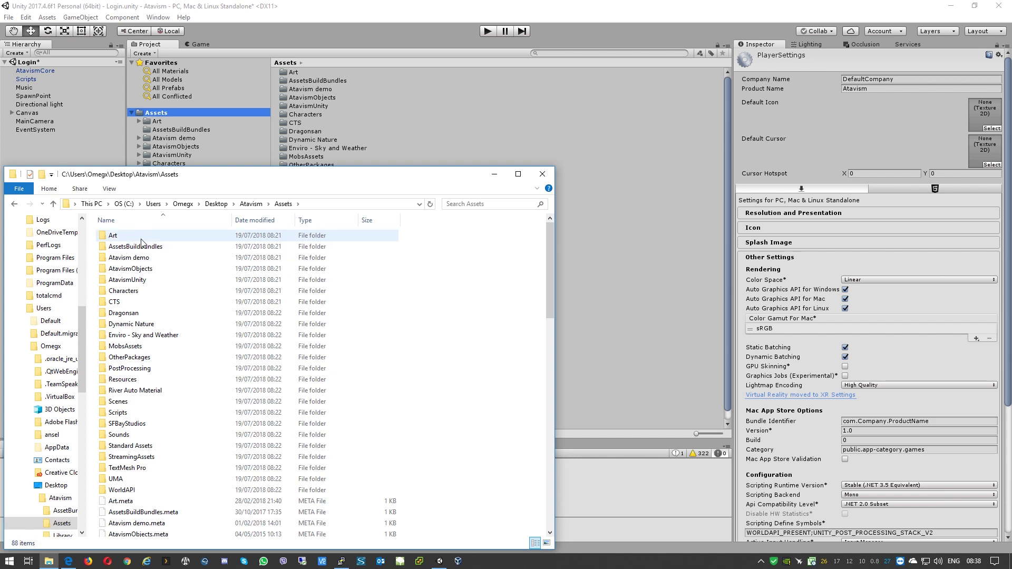
double_click(126, 459)
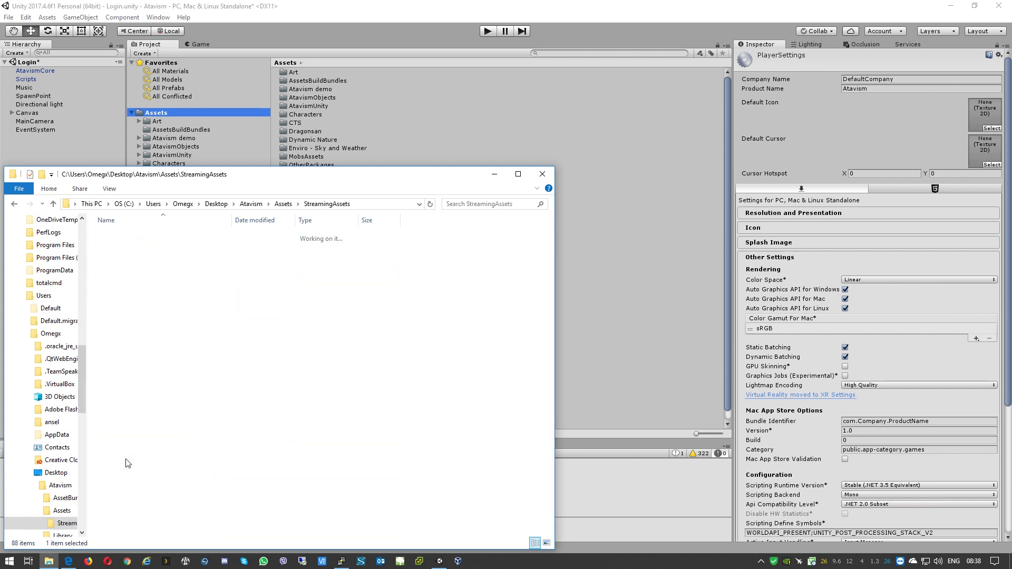
right_click(157, 373)
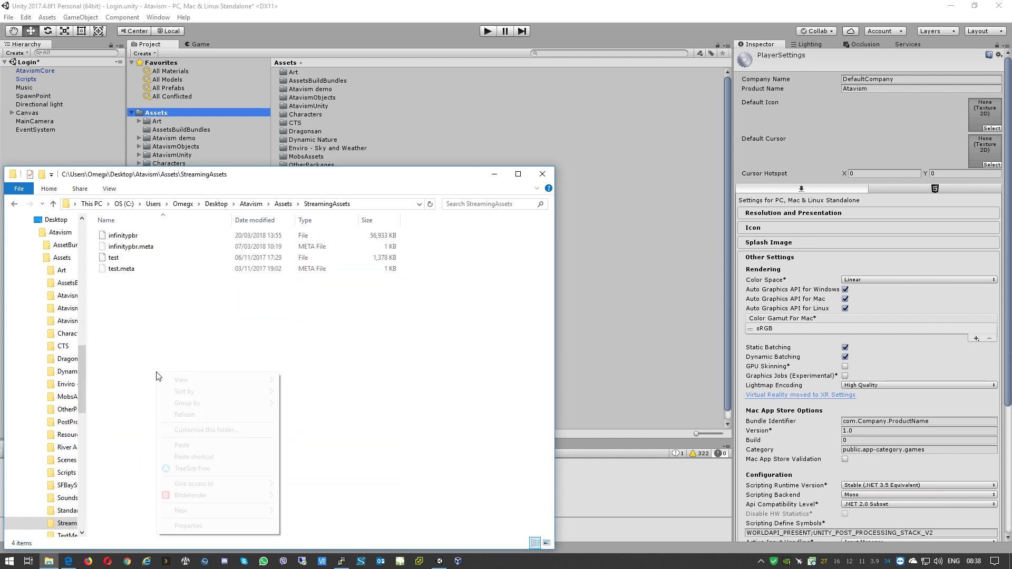
click(188, 449)
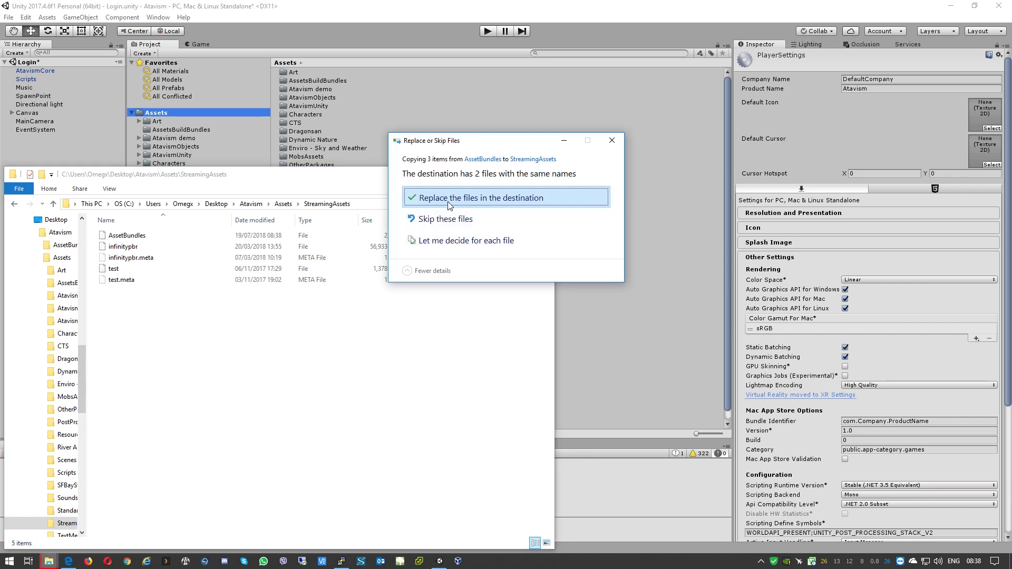
click(449, 199)
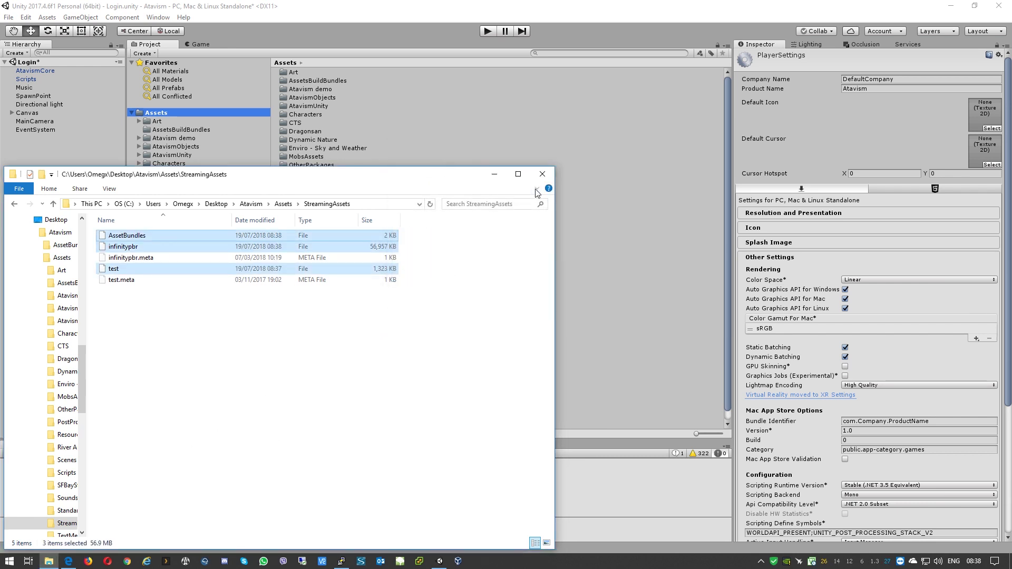
click(542, 175)
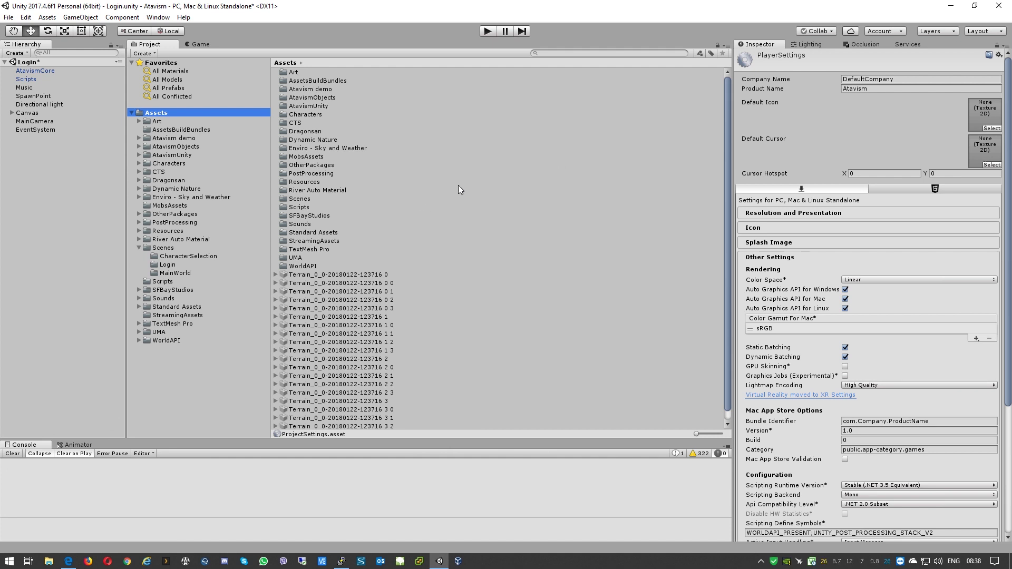
Step: Name User Layer 8 'Targetable' in the Tags & Layers settings
click(936, 30)
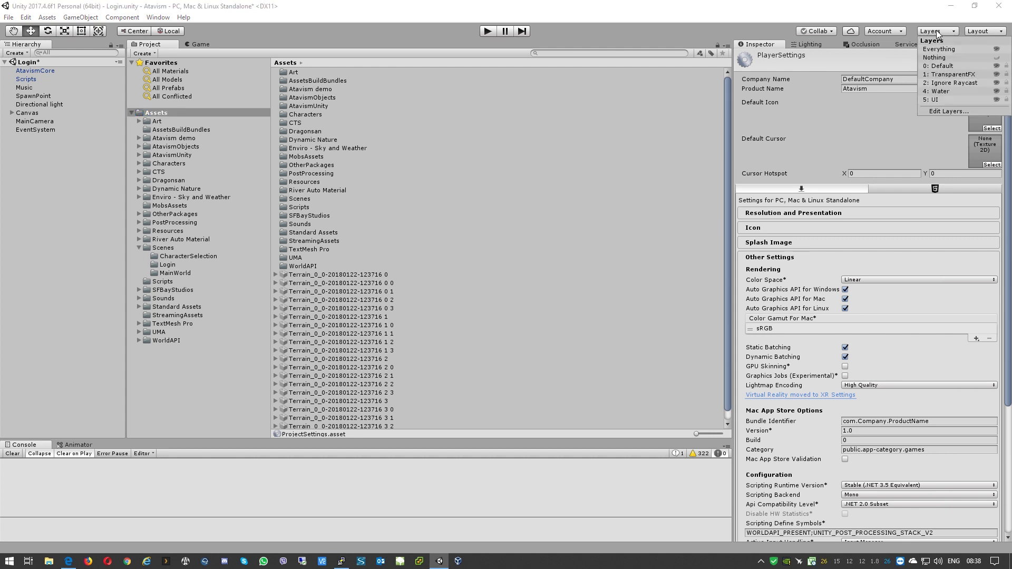
click(938, 112)
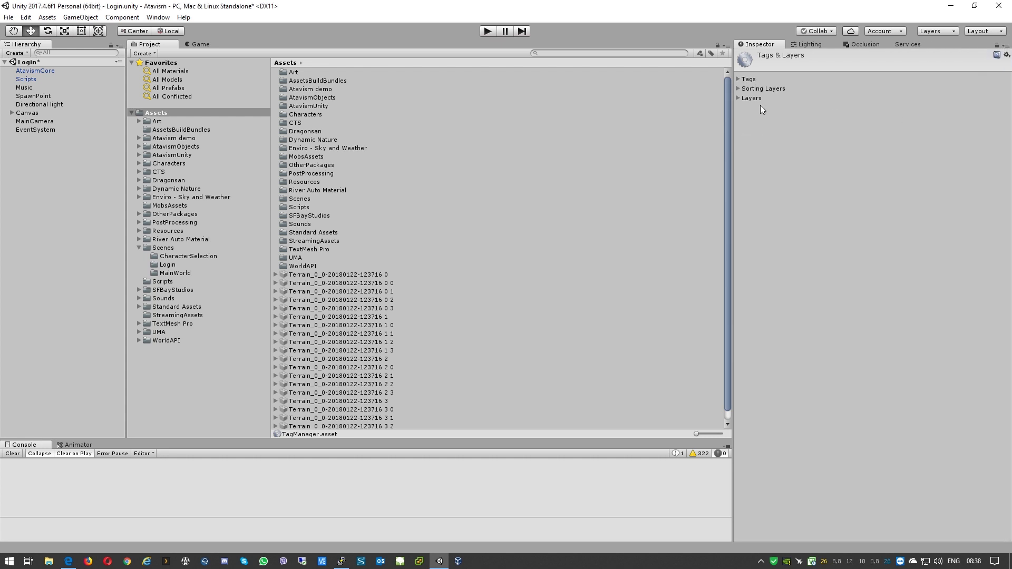
click(738, 98)
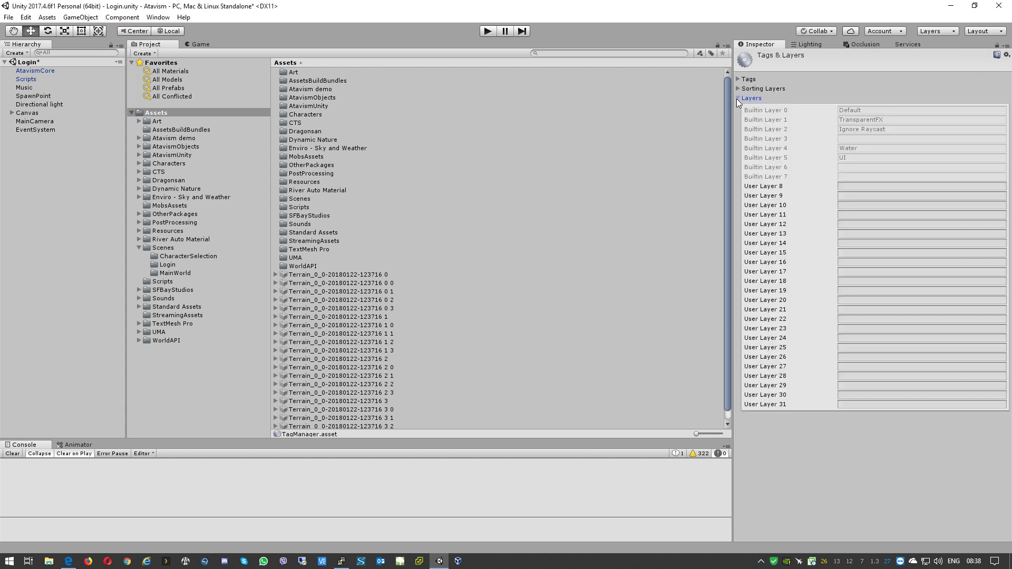
click(864, 187)
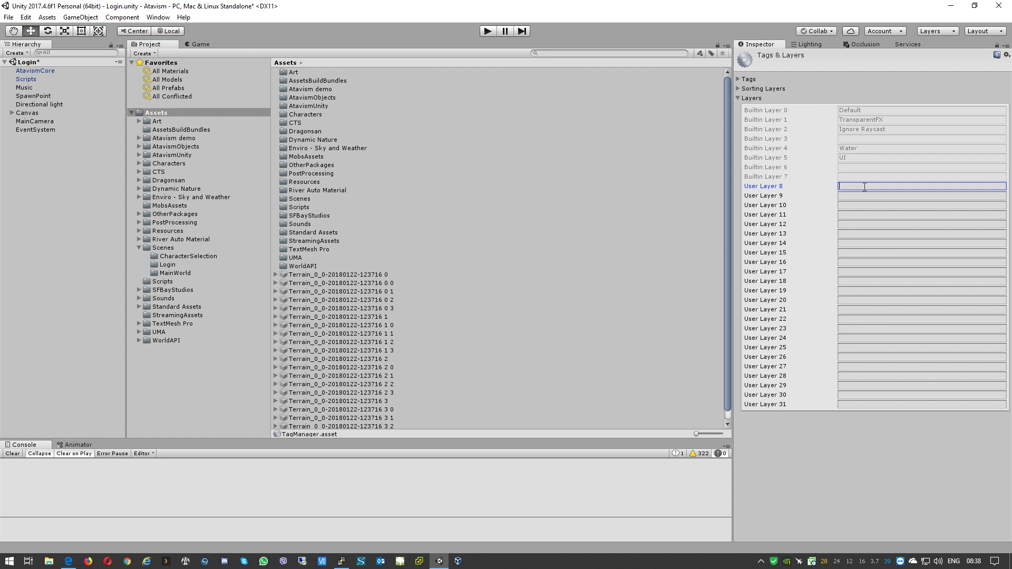
text(Targetable)
click(26, 18)
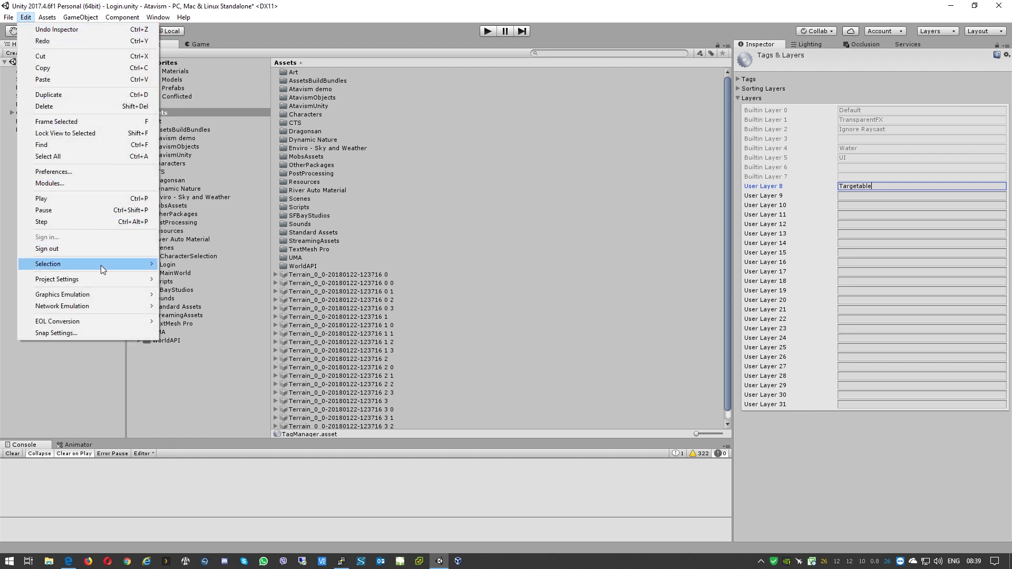
Step: Open the Player settings and enable GPU Skinning and Graphics Jobs
mouse_move(101, 267)
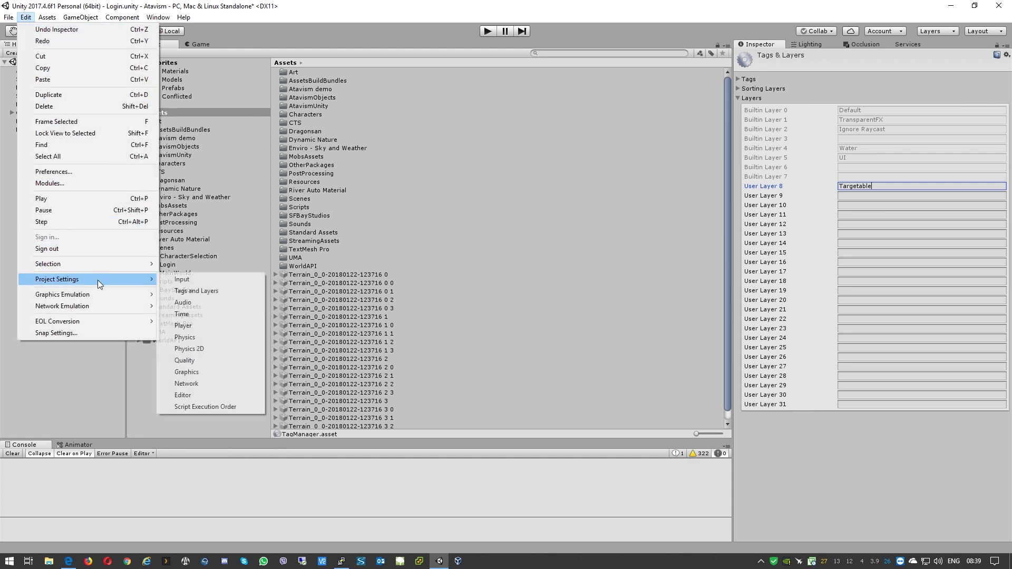
click(227, 327)
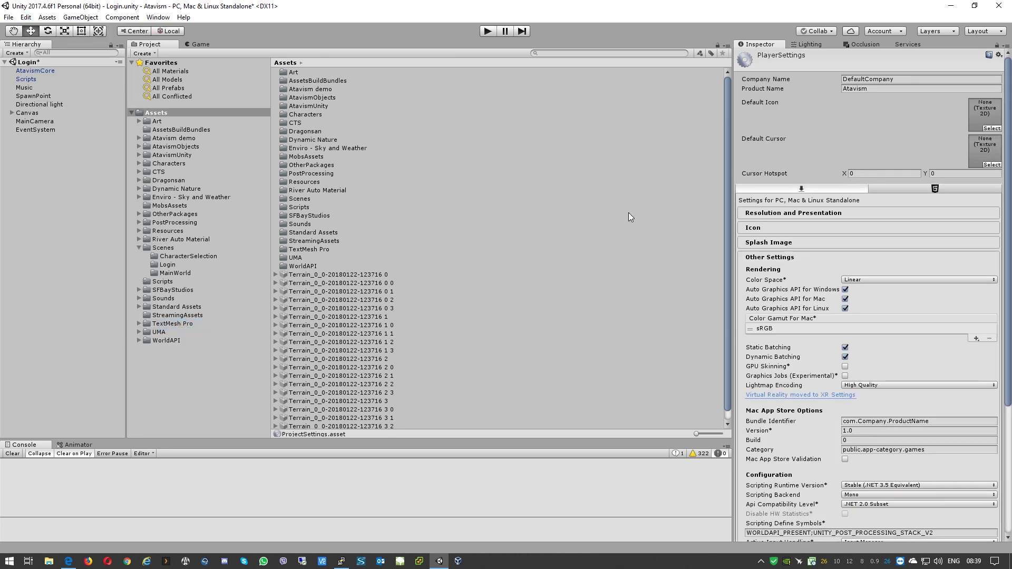
scroll(798, 264, down, 3)
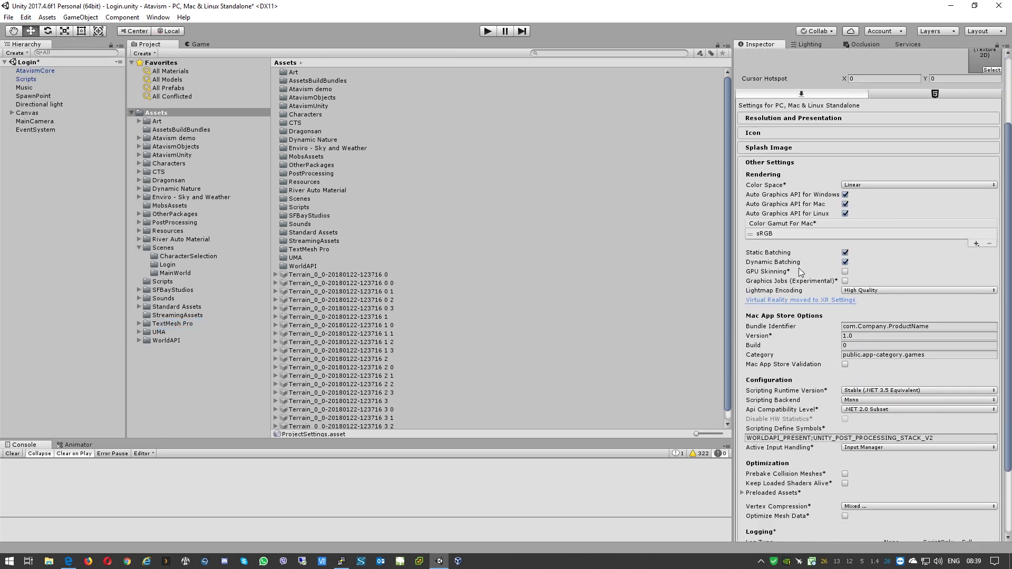
click(845, 271)
click(845, 281)
Step: Enable Prebake Collision Meshes and Optimize Mesh Data under Optimization
scroll(864, 259, down, 3)
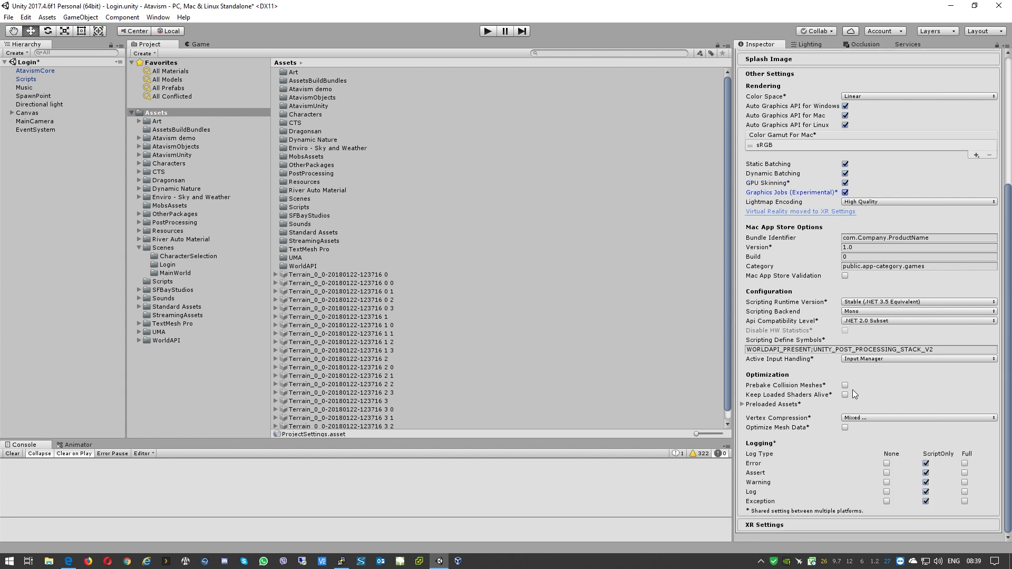
click(845, 385)
click(845, 427)
click(153, 19)
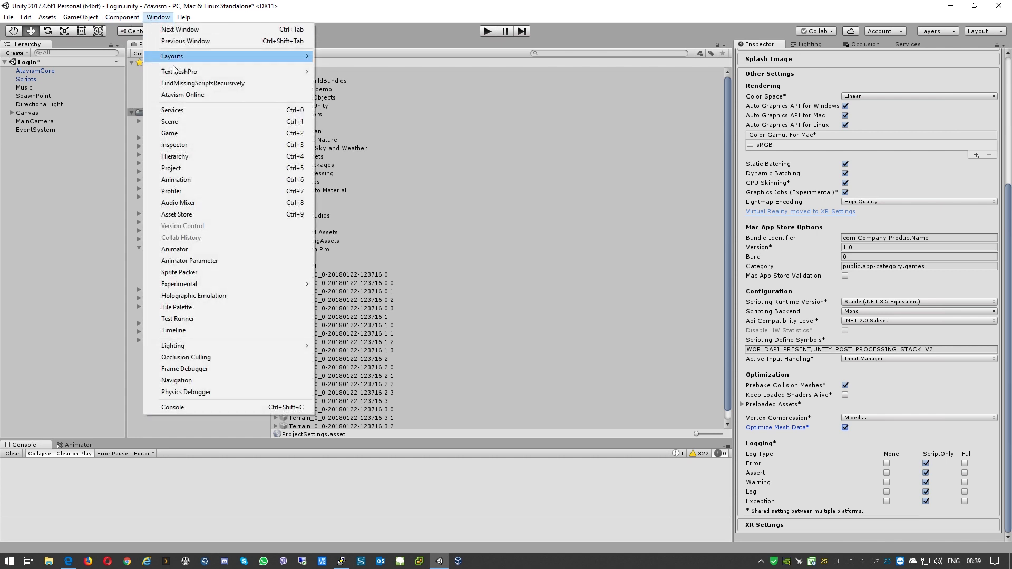
Step: Open the Atavism Online editor and log in with the account e-mail and password
click(170, 95)
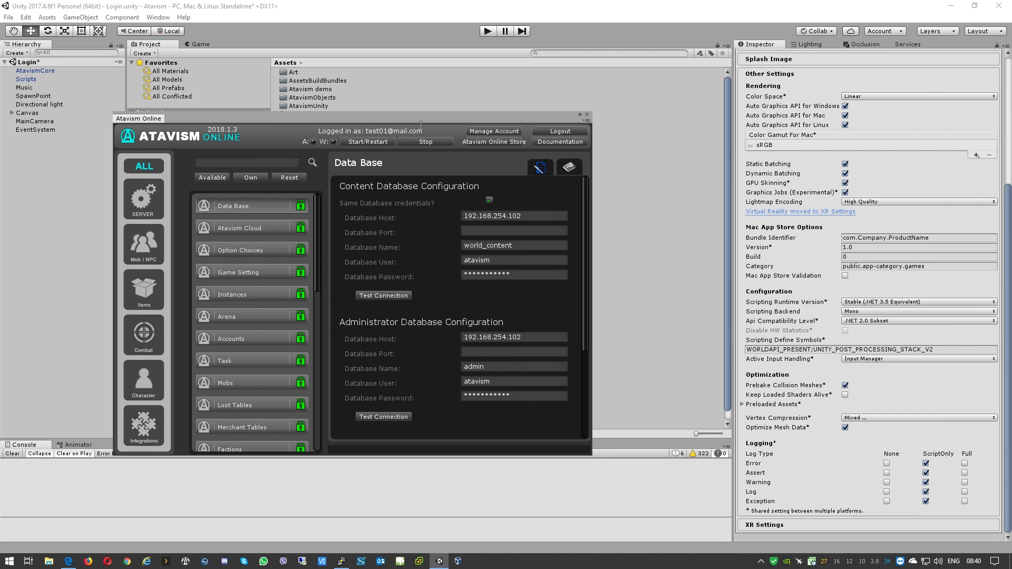
drag(402, 116, 596, 119)
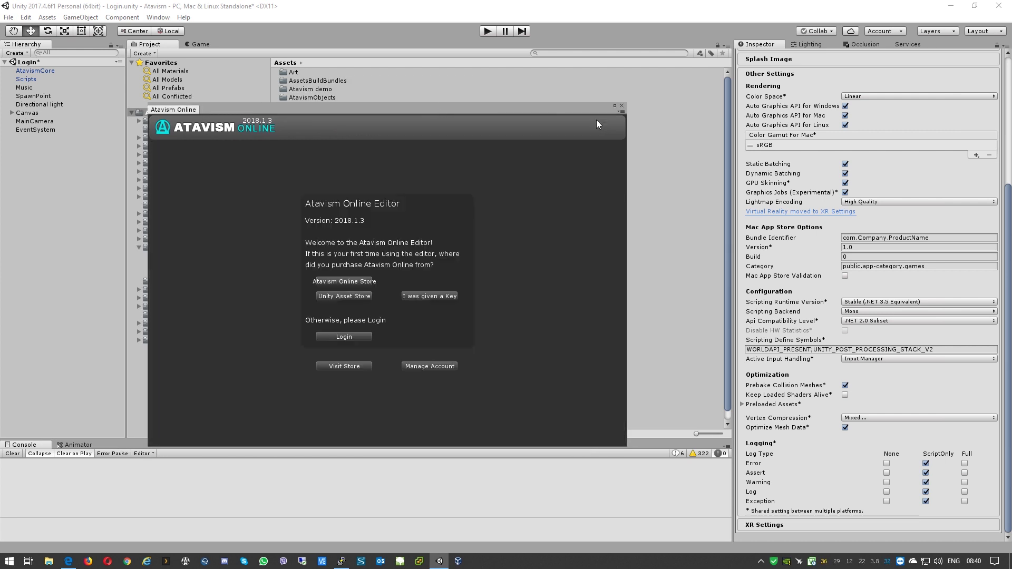
click(349, 336)
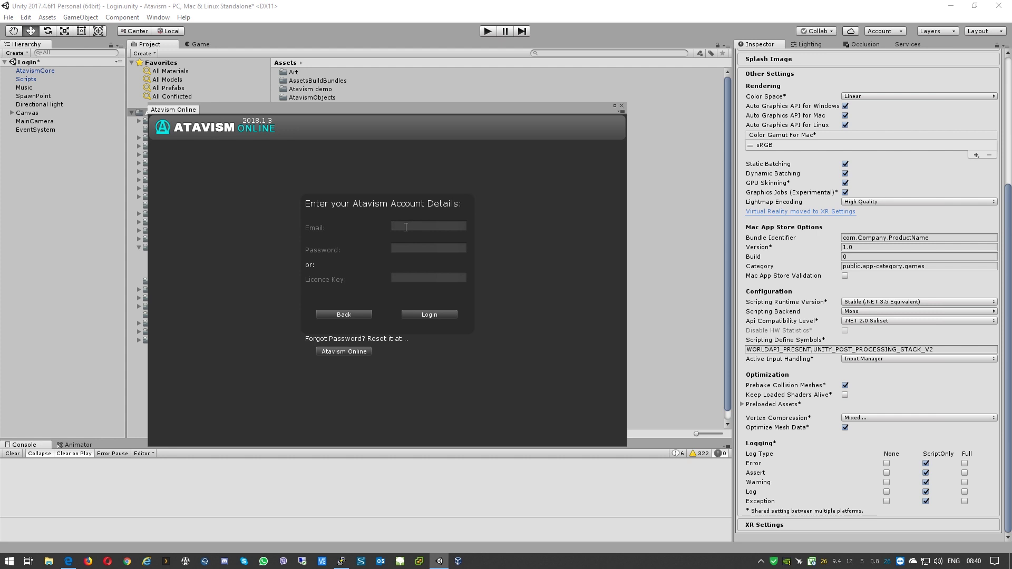
key(Tab)
text(*********)
click(435, 314)
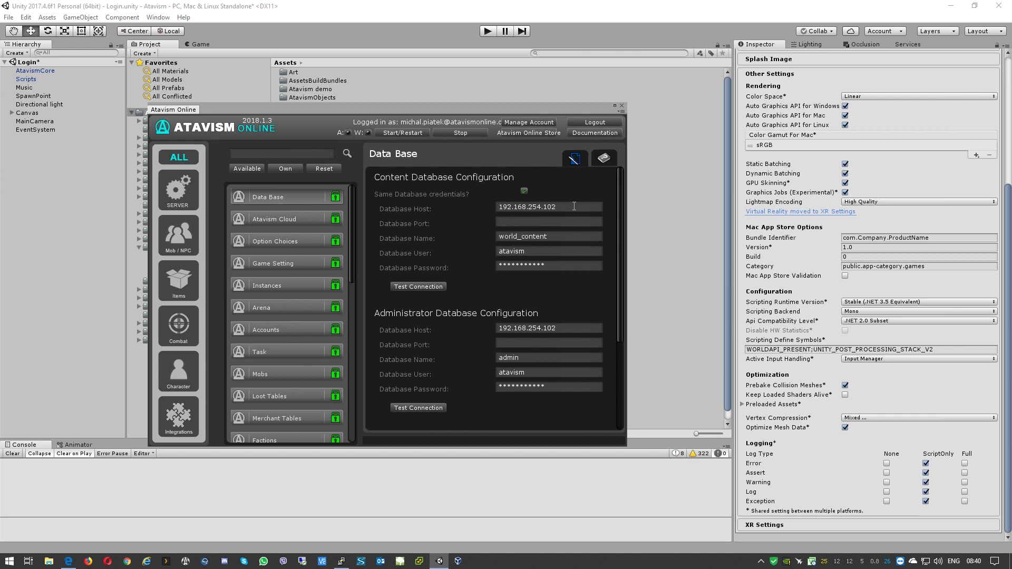
Step: Change the database host to 192.168.254.105 and re-enter the content database password
key(BackSpace)
text(5)
click(555, 264)
key(BackSpace)
text(****)
Step: Test the administrator and master database connections
scroll(459, 301, down, 3)
click(413, 313)
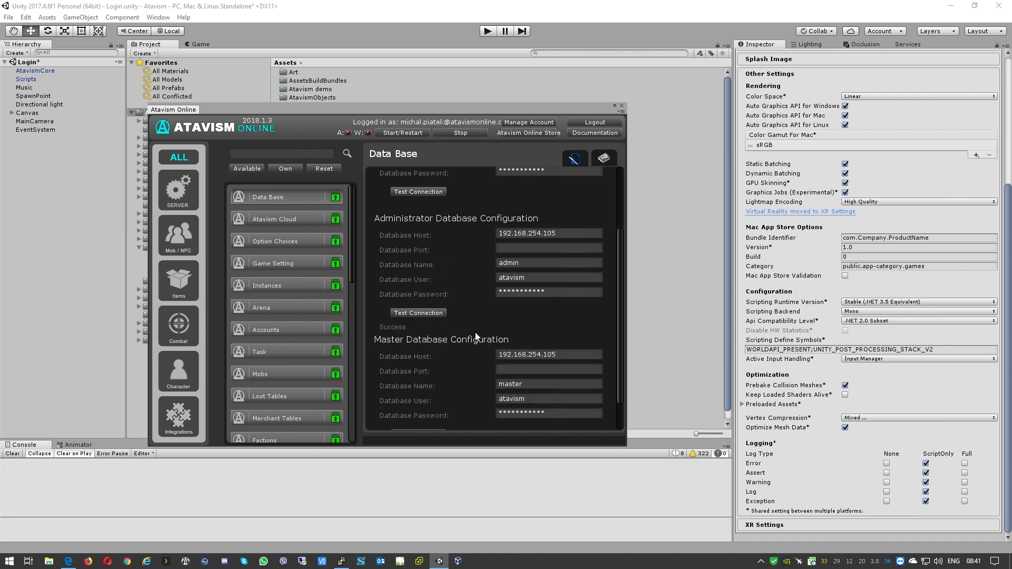
scroll(475, 332, down, 1)
click(425, 394)
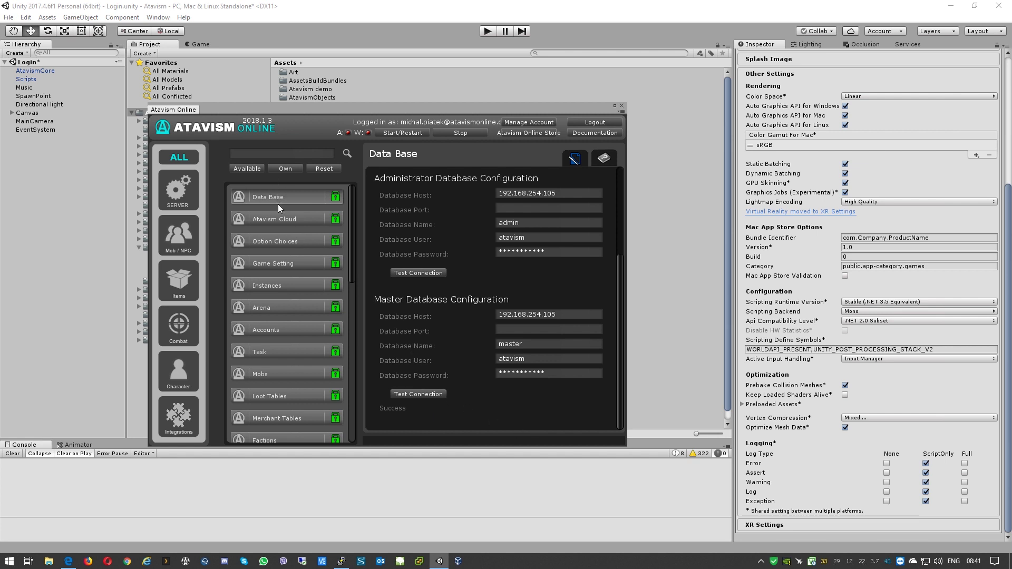
Step: Open the Mobs editor from the Mob / NPC category
scroll(284, 352, down, 6)
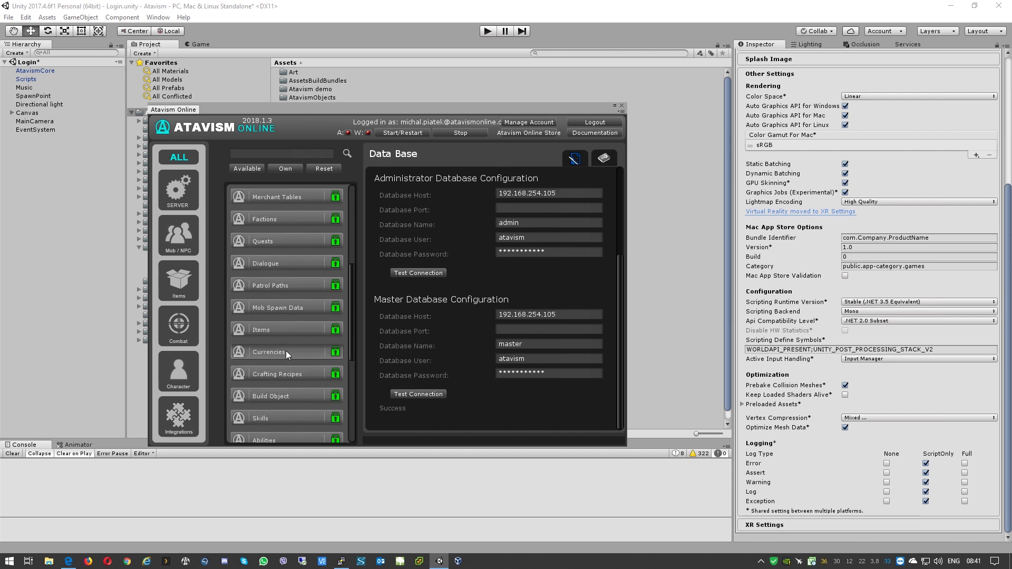
scroll(286, 273, up, 6)
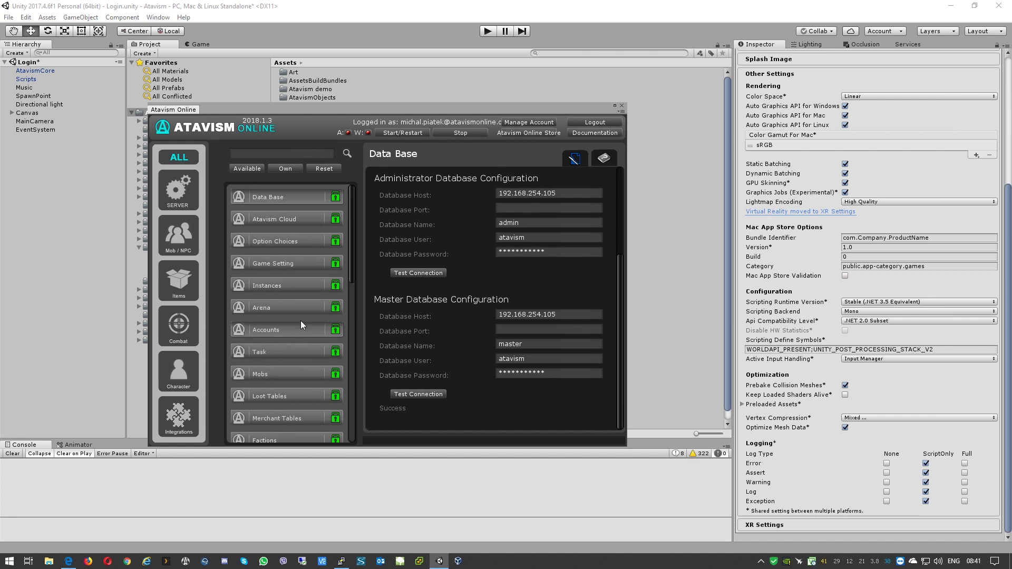
click(186, 238)
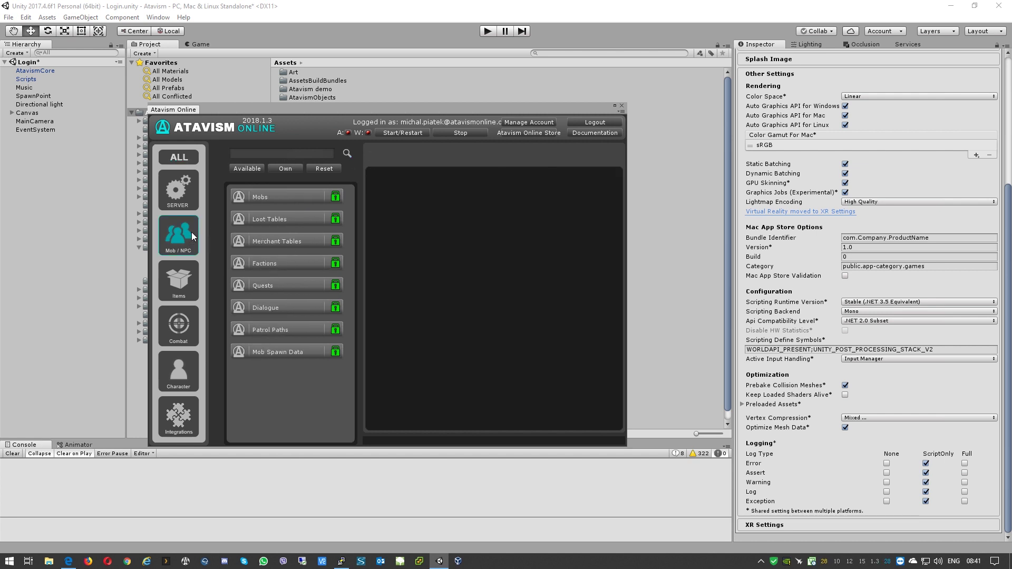
click(272, 196)
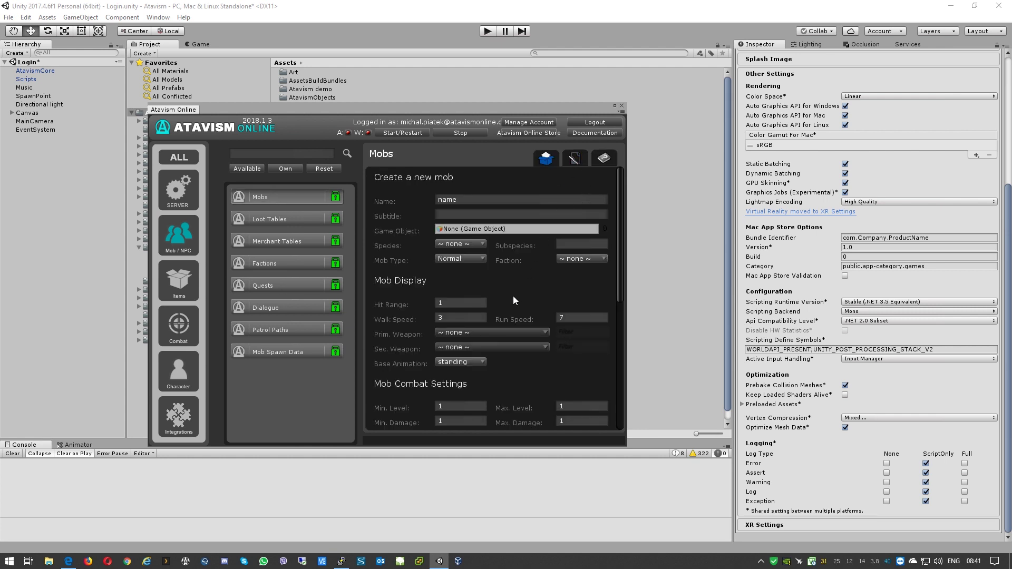
Step: Switch to editing existing mobs and check the template 10000 BomberBug01S1C01
click(571, 158)
click(576, 193)
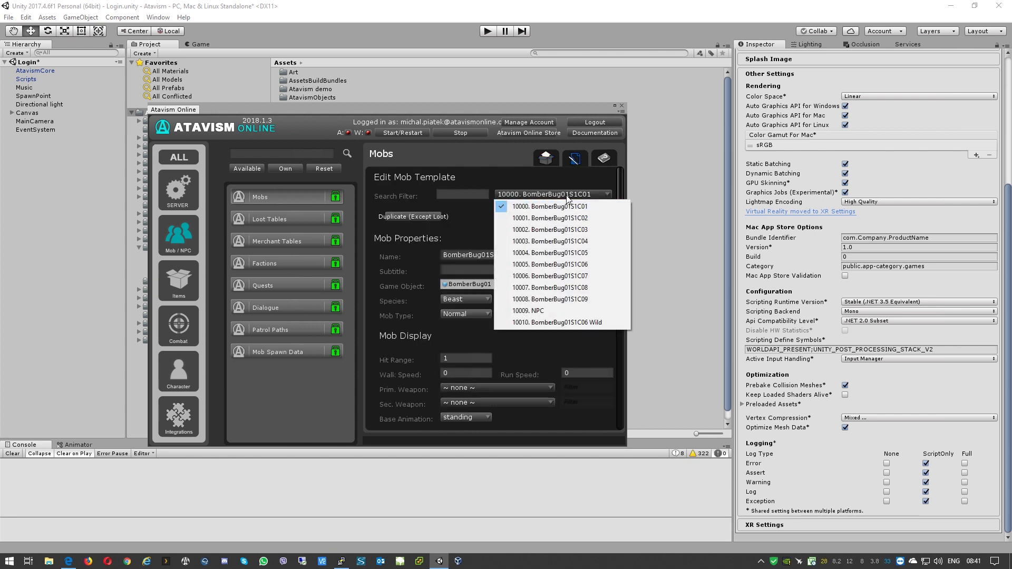
click(601, 182)
scroll(535, 331, down, 10)
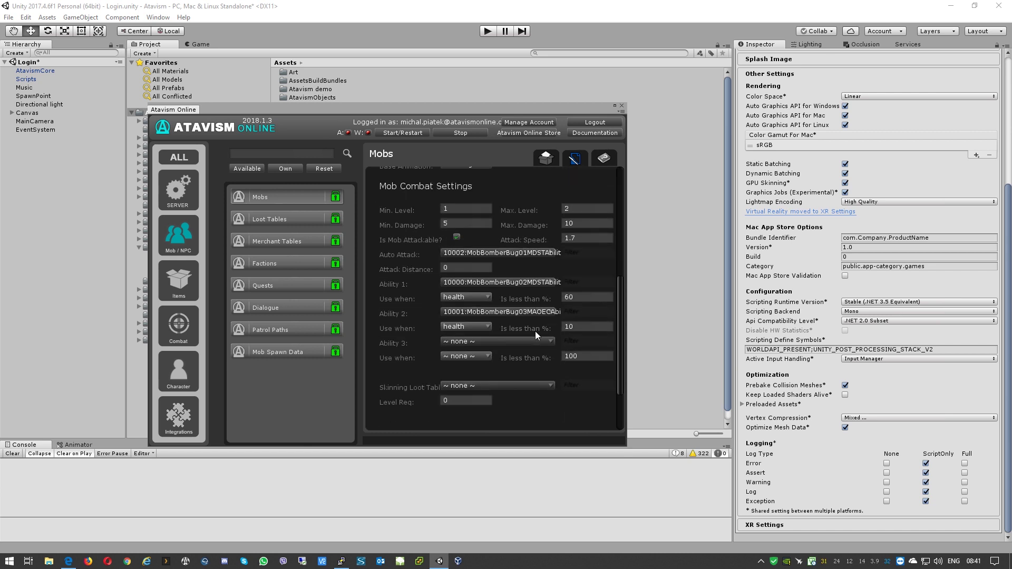
scroll(535, 330, down, 3)
scroll(535, 331, up, 10)
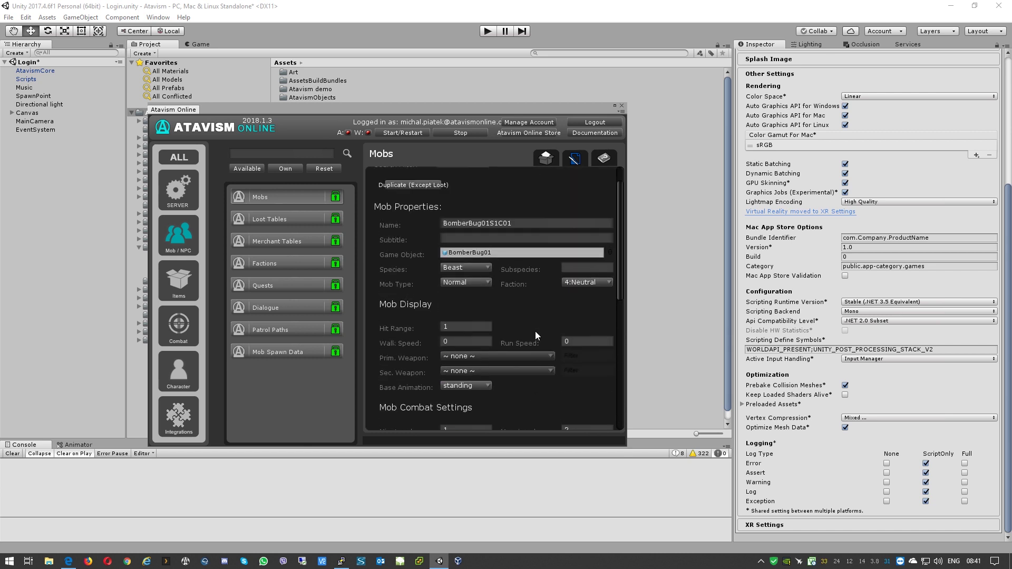
scroll(535, 334, up, 2)
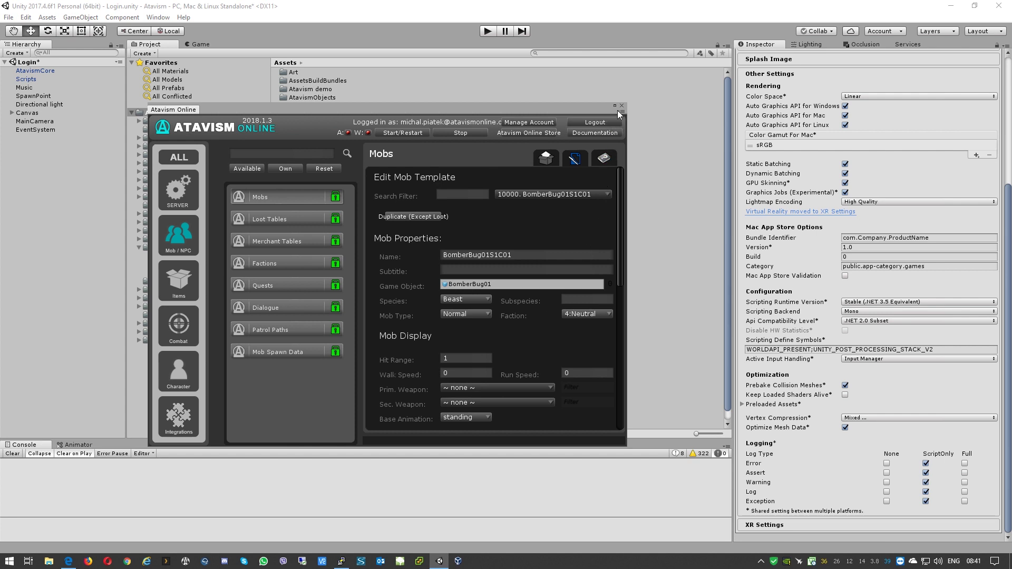
Step: Dock the Atavism Online window as a tab beside the Project and Game views
drag(188, 112, 248, 49)
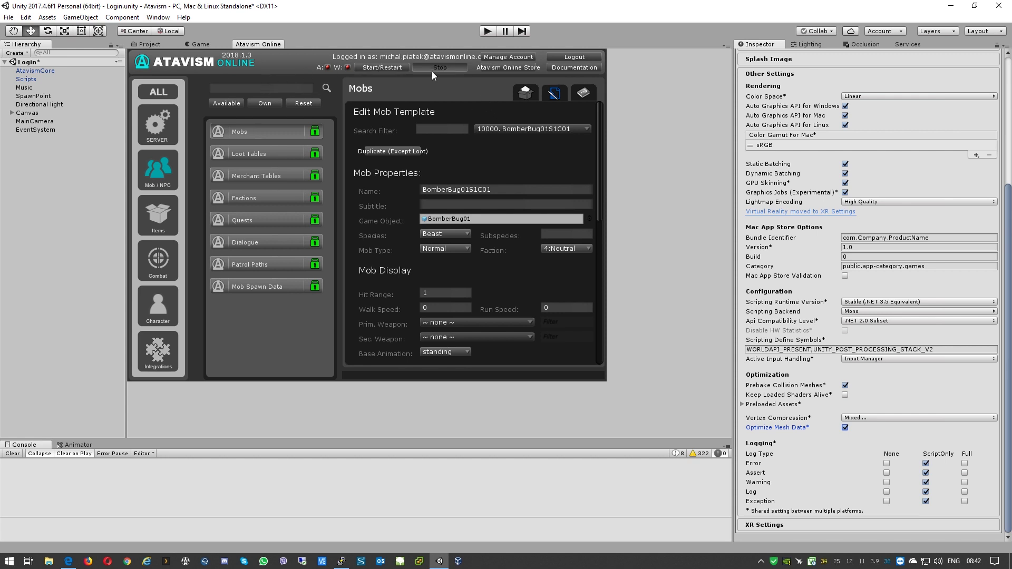
Step: Run the game in the Game view and open the account registration form
click(196, 45)
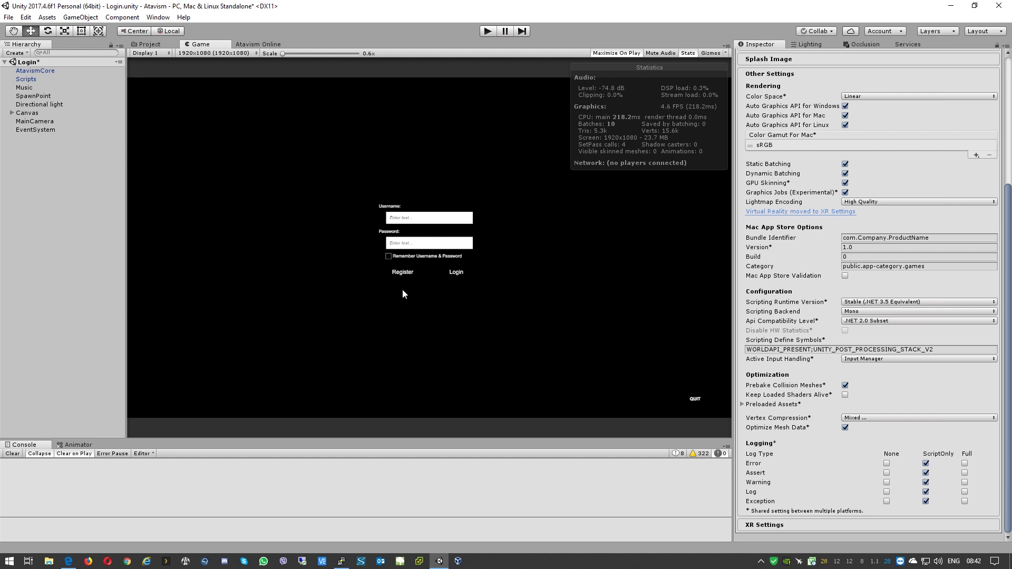
click(488, 32)
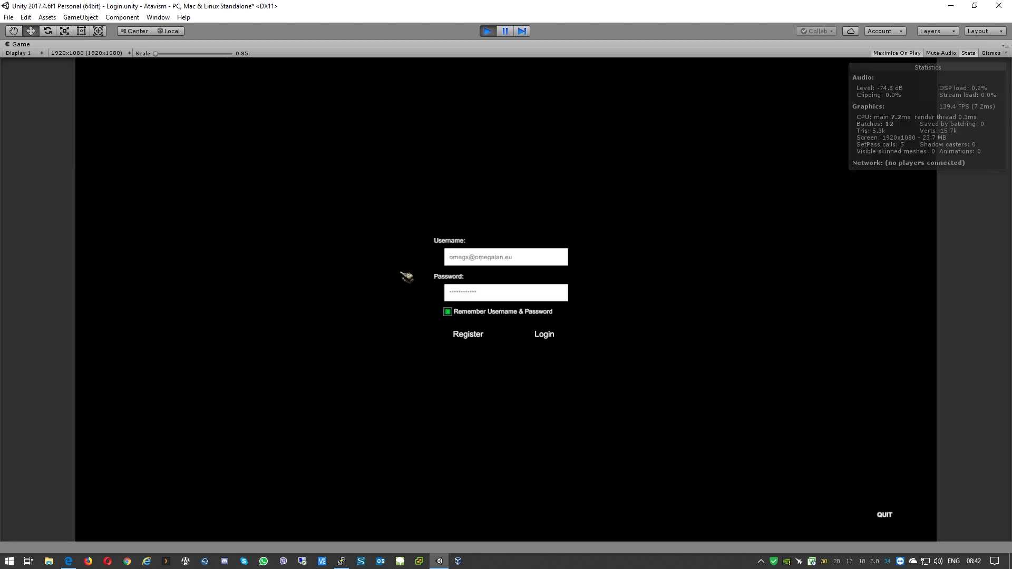
click(468, 335)
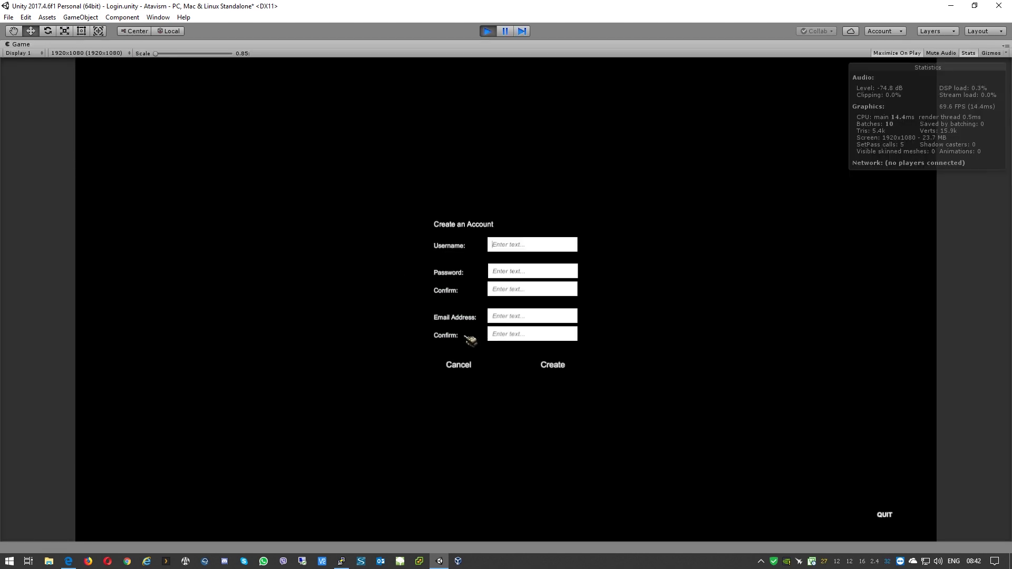
Step: Fill in the username, password, password confirmation and both e-mail fields
click(542, 251)
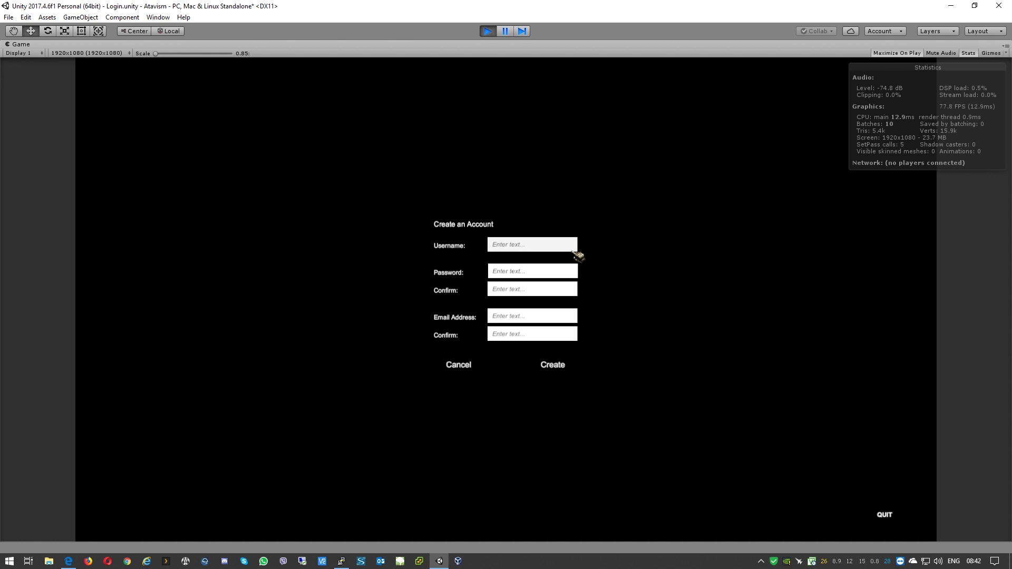
text(T)
text(ur)
text(orial)
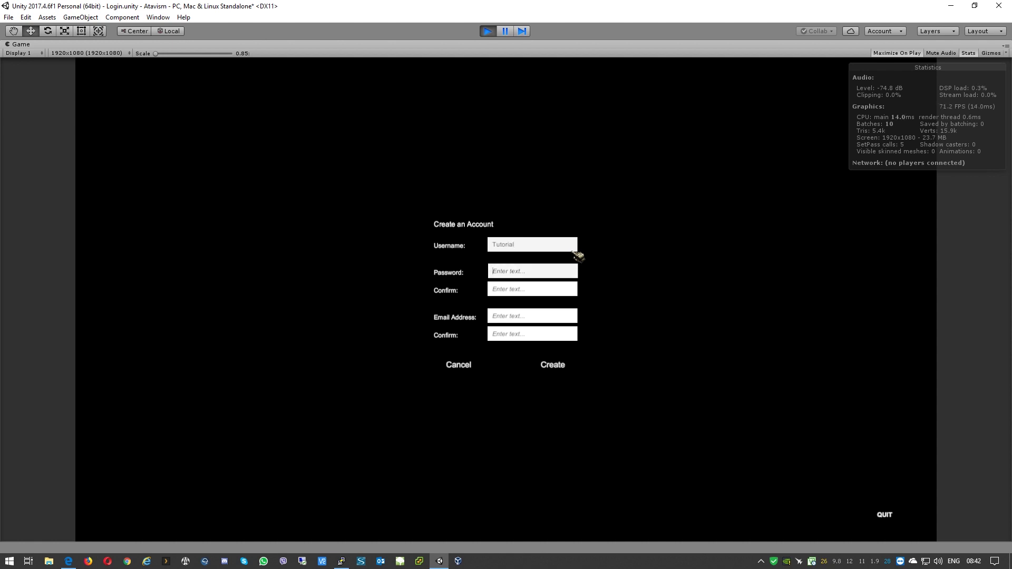
key(Tab)
text(tutorial)
key(Tab)
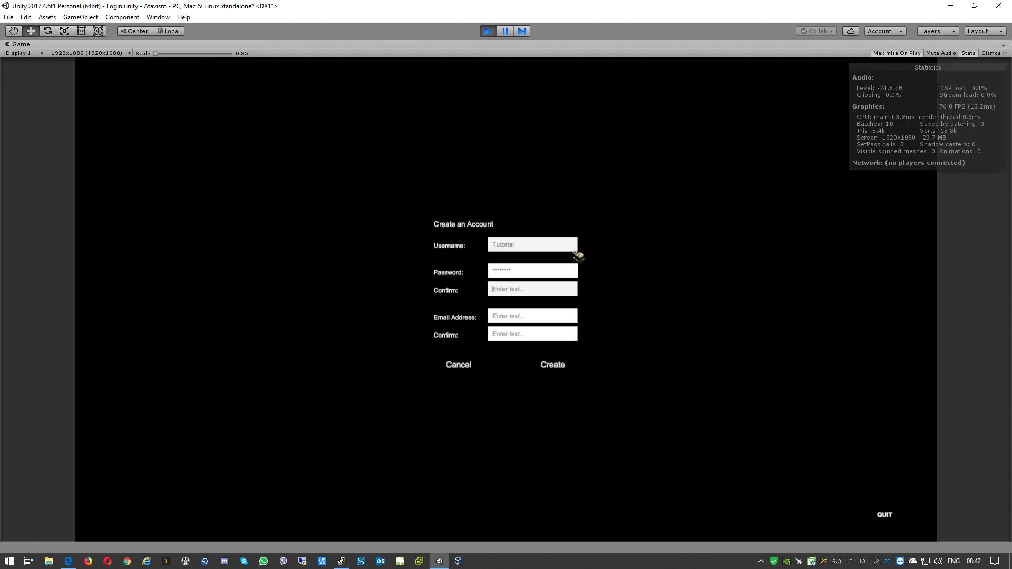
text(t)
key(BackSpace)
key(BackSpace)
text(Tutor)
key(Tab)
text(M)
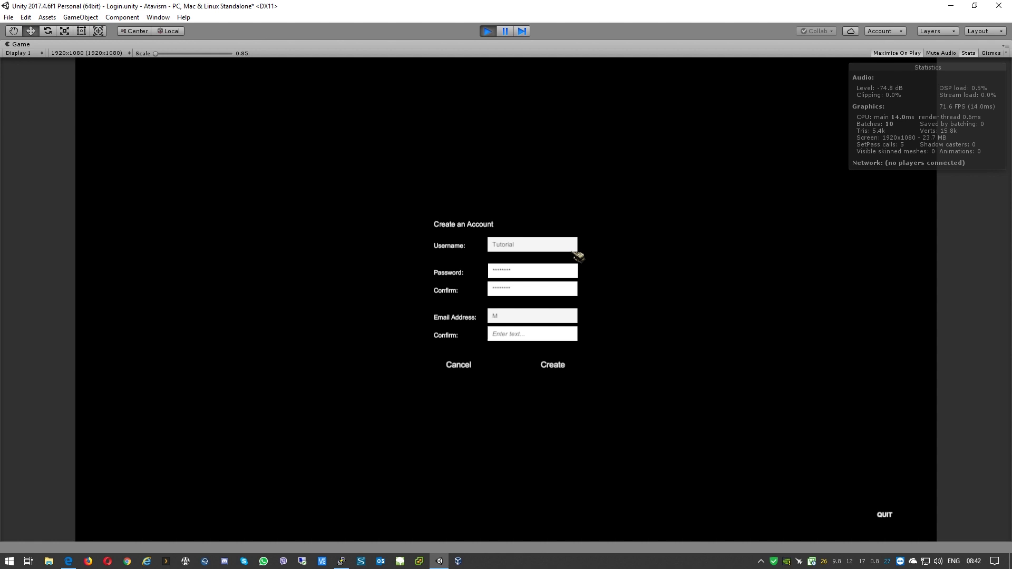
text(@t.pl)
key(Tab)
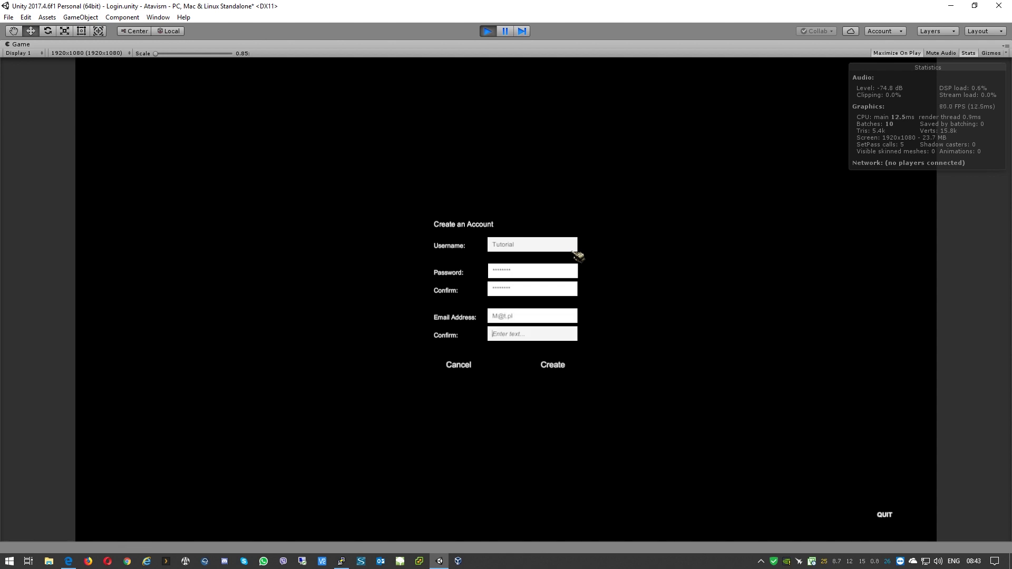
text(m@t.pl)
Step: Lowercase the mismatched e-mail's first letter and resubmit until the account is created
click(572, 374)
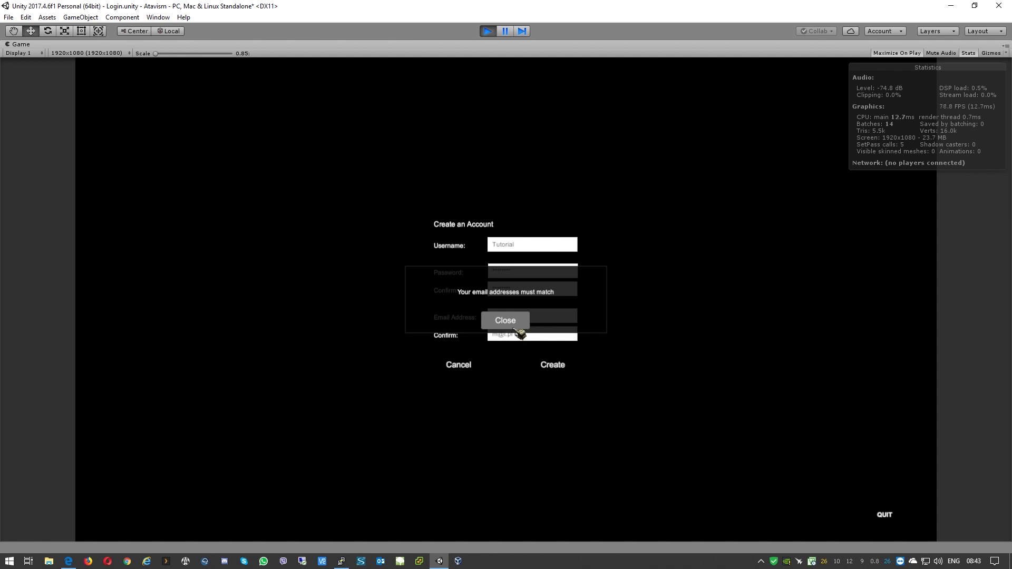
click(514, 325)
click(525, 315)
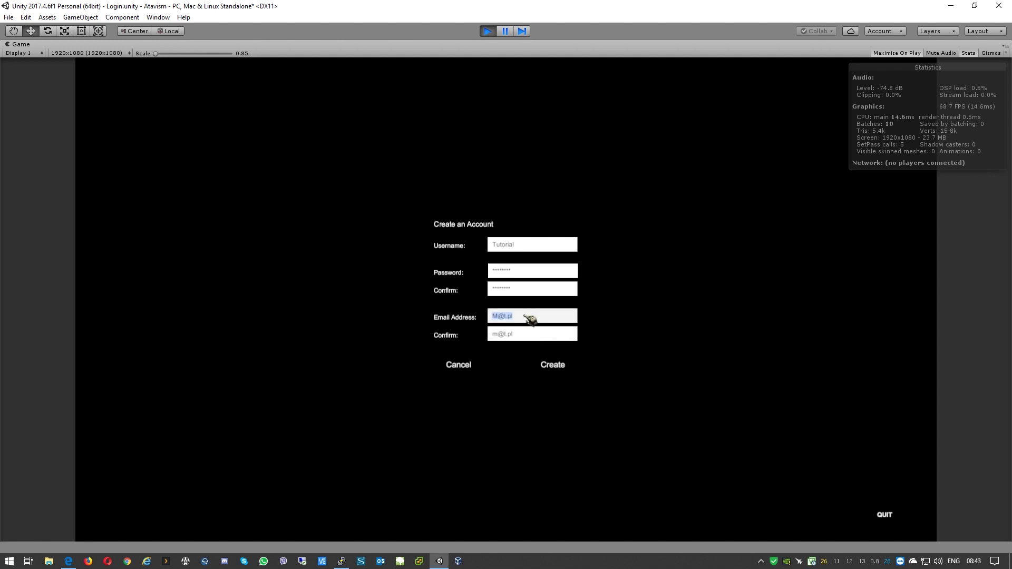
key(Home)
key(Delete)
text(m)
click(560, 367)
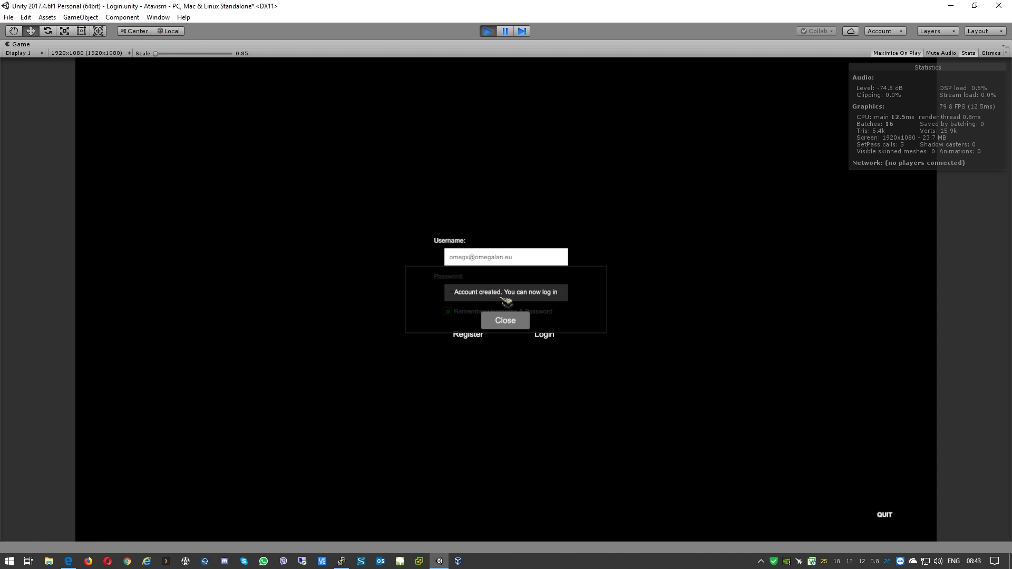
Step: Log in to the running game with the Tutorial username and its password
click(519, 321)
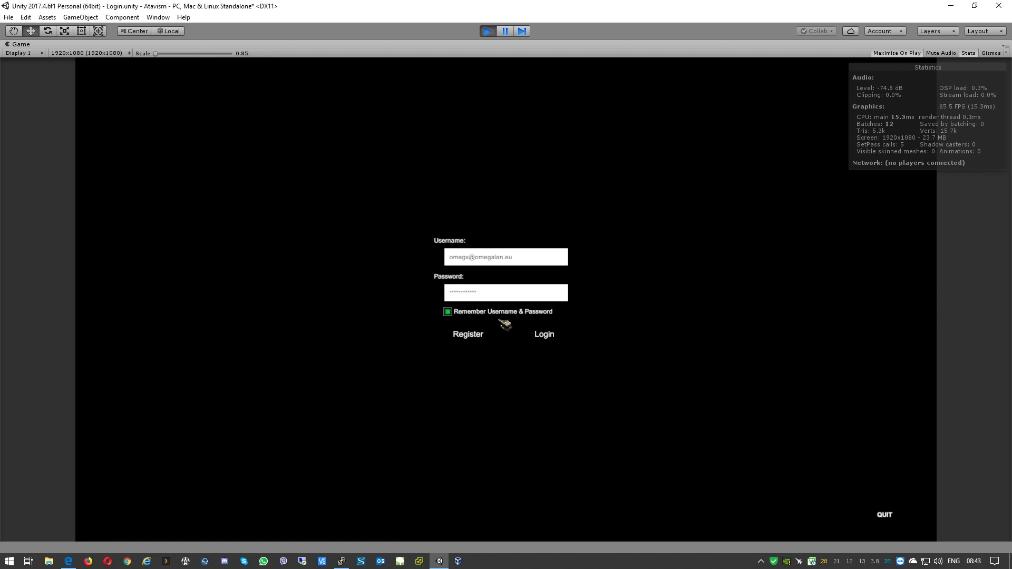
click(539, 261)
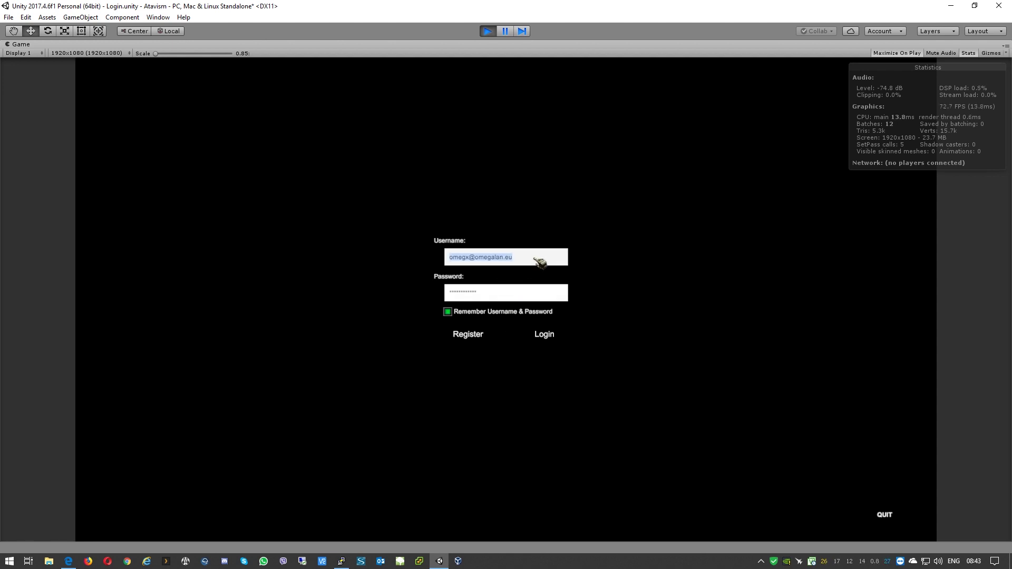
text(Tutorial)
key(Tab)
text(t)
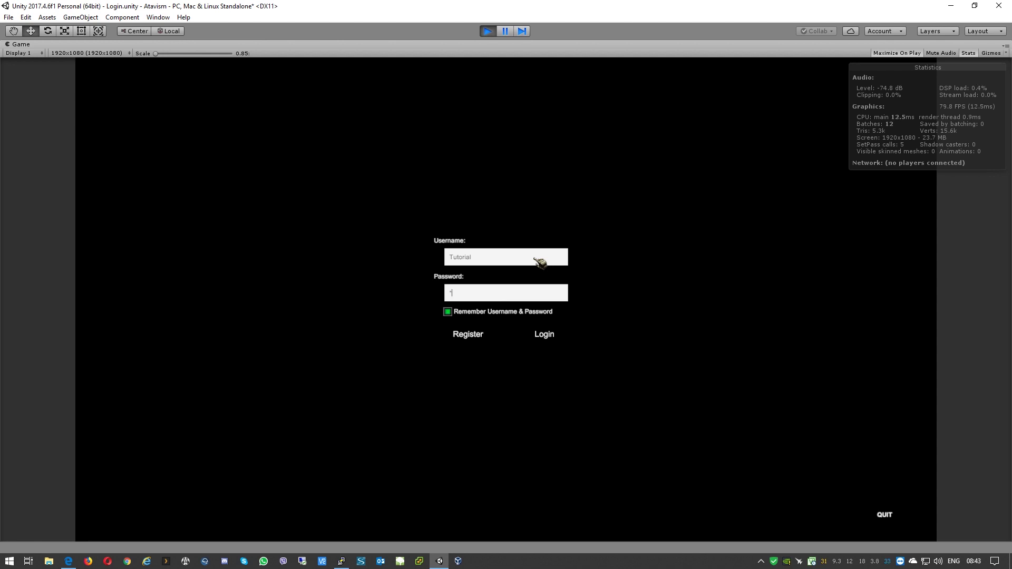
text(utoria)
click(558, 338)
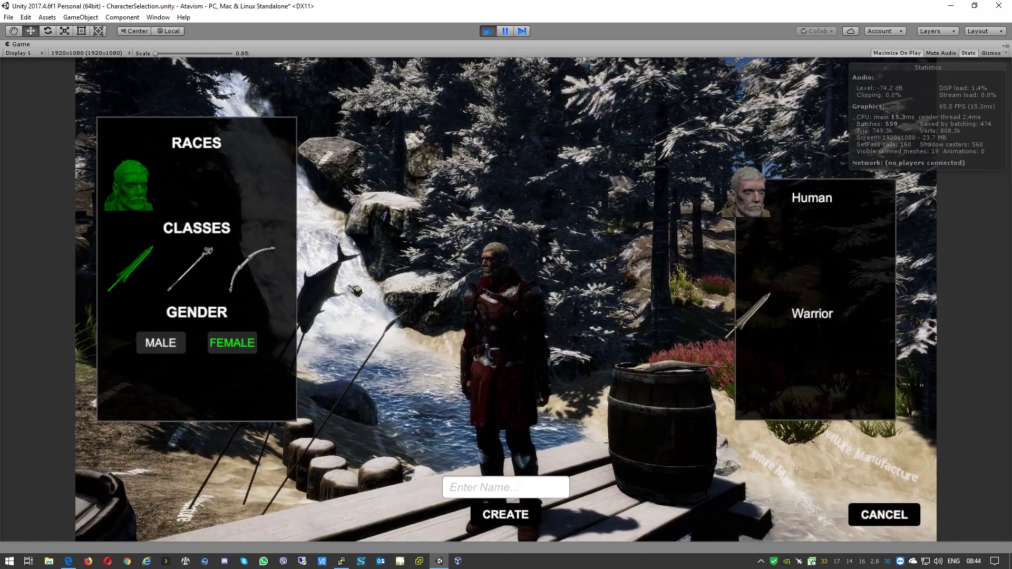
Step: Create a male Mage character named Tutti and enter the world with it
click(479, 494)
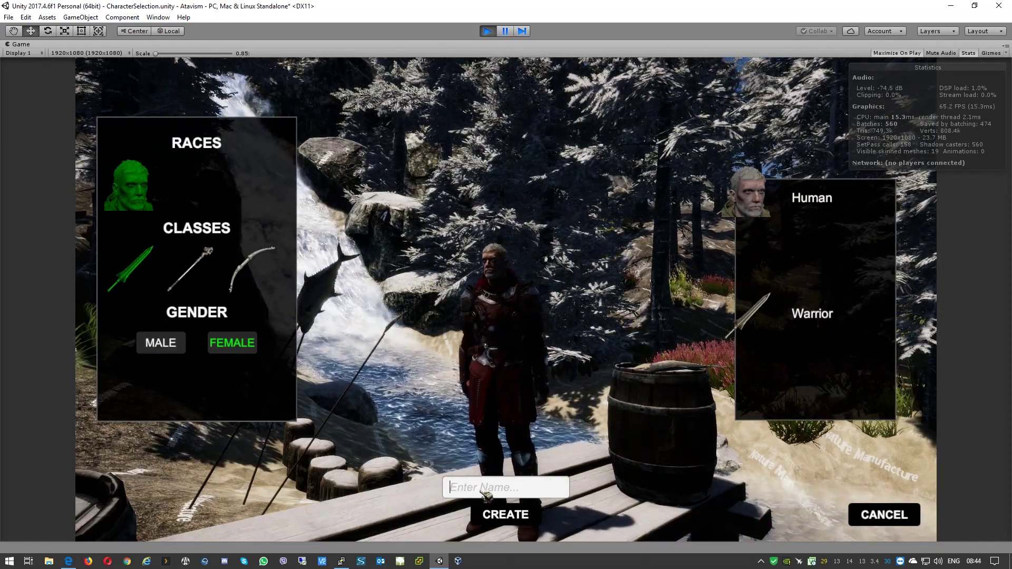
text(T)
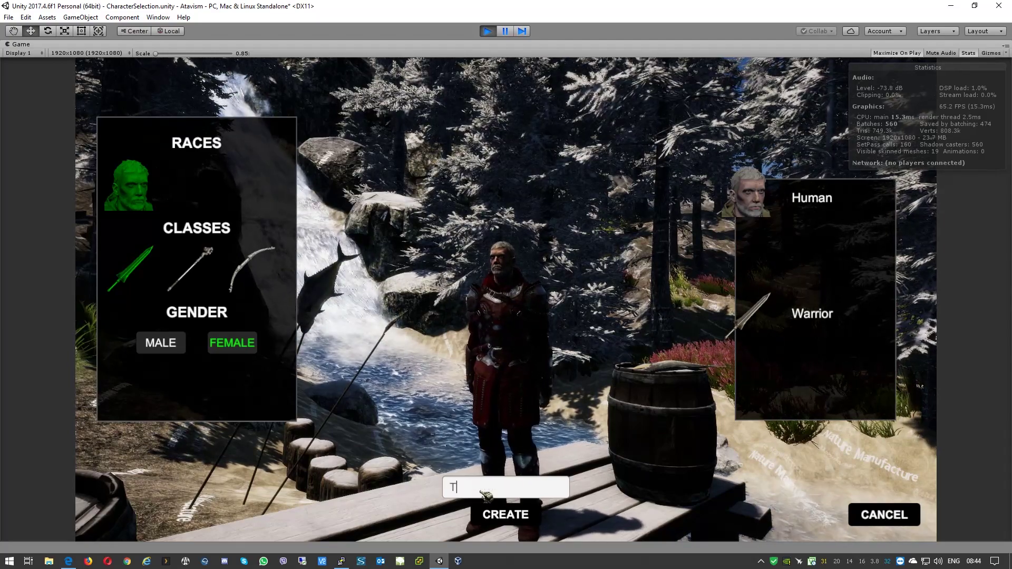
text(utti)
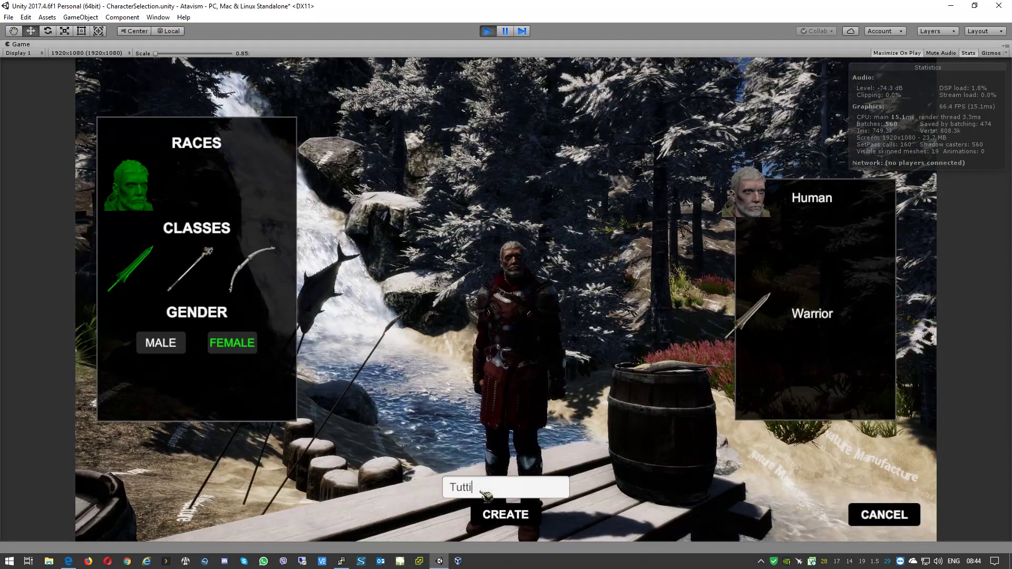
click(179, 346)
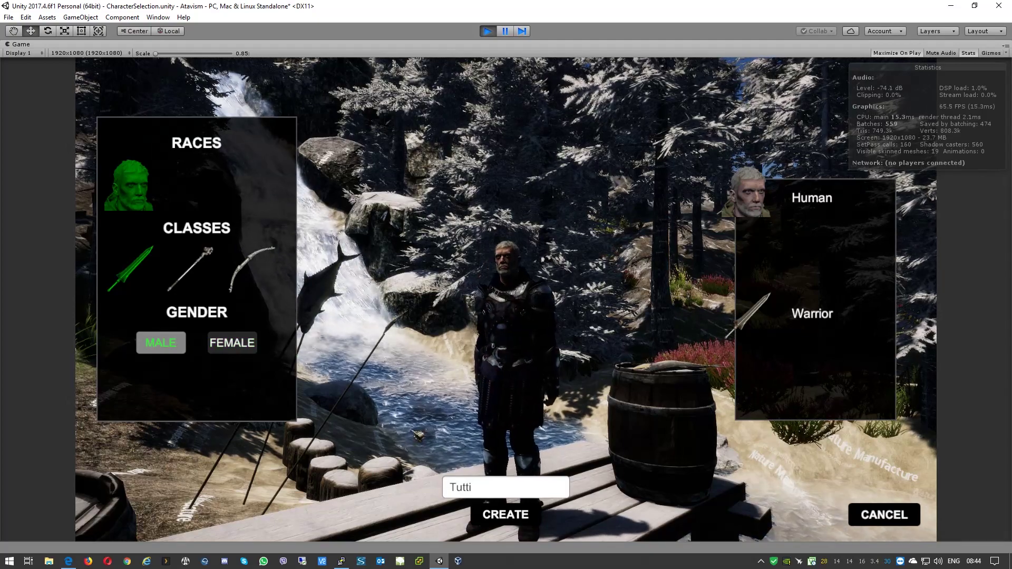
click(191, 268)
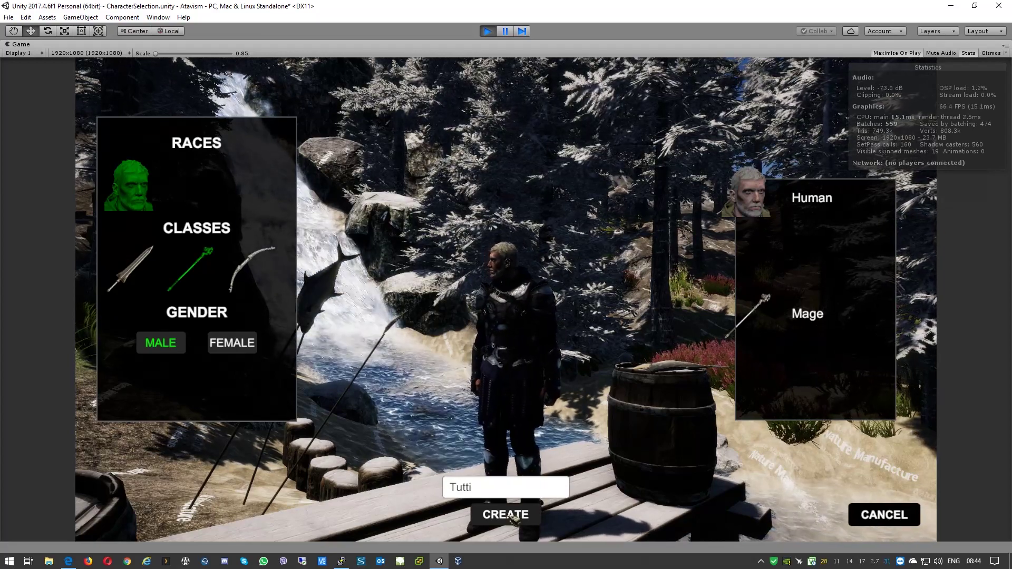
click(513, 519)
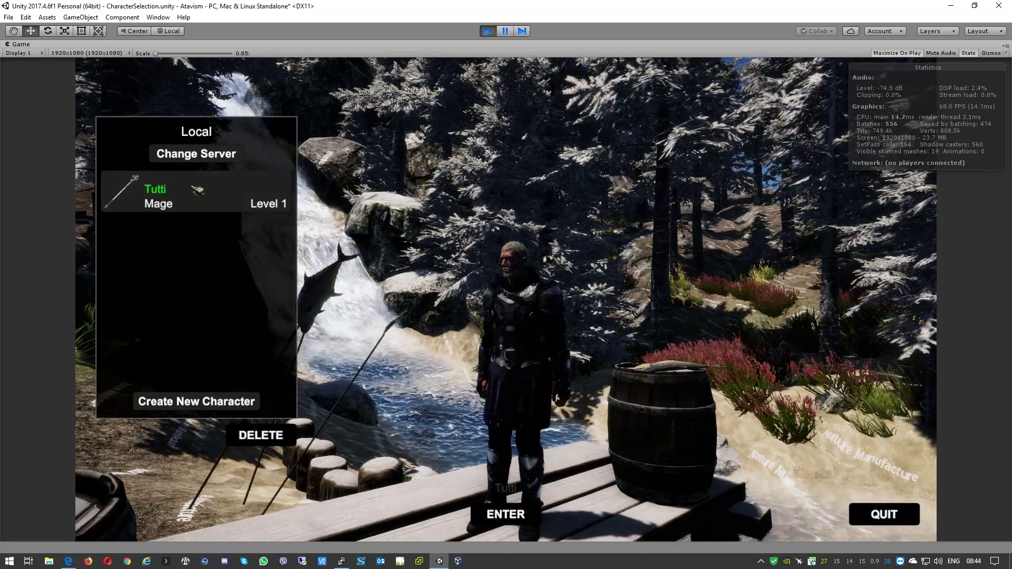
click(507, 522)
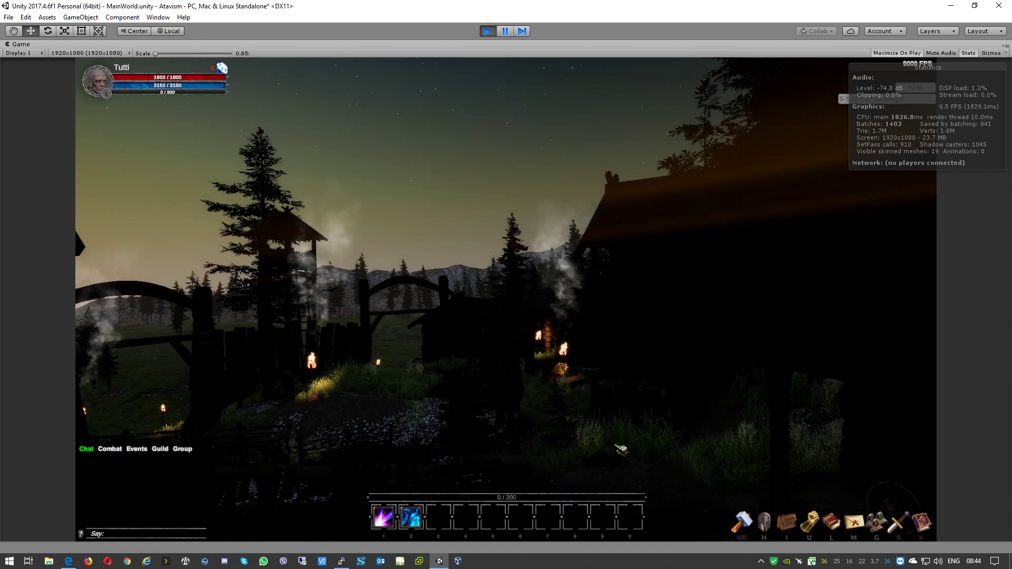
Step: Walk Tutti around the night-time village, turning toward the portal rock and the gate
key(a)
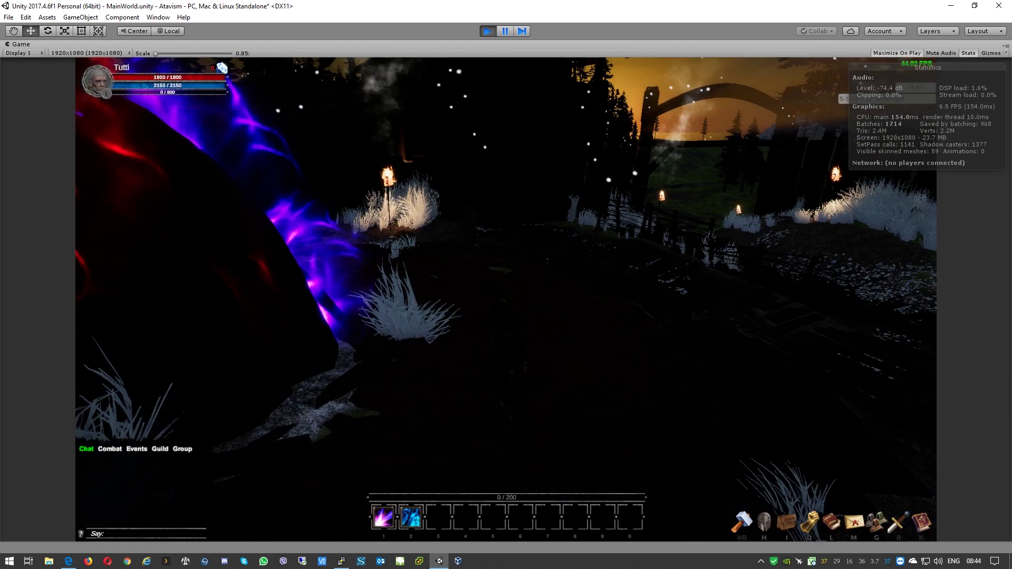
key(s)
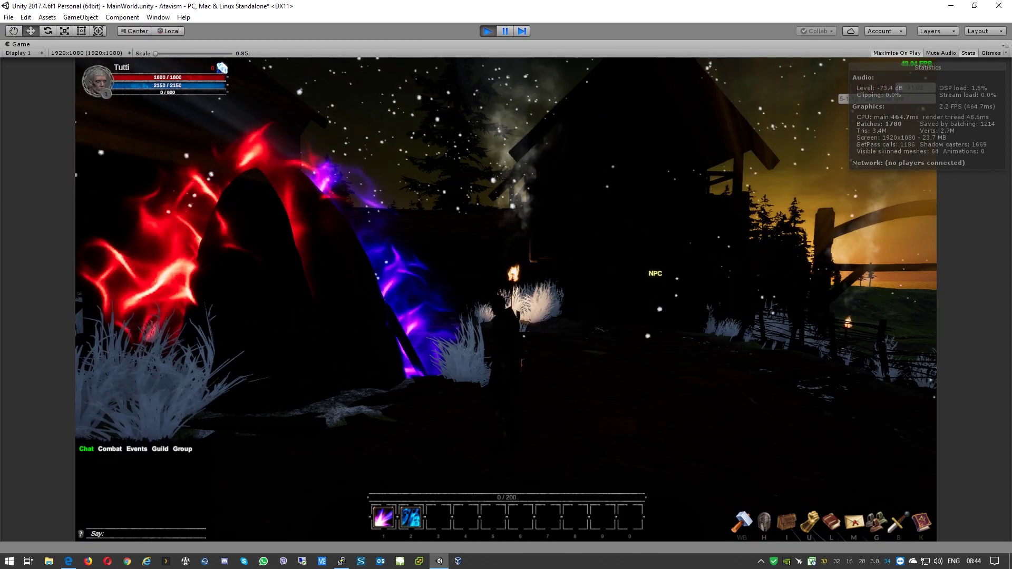
key(s)
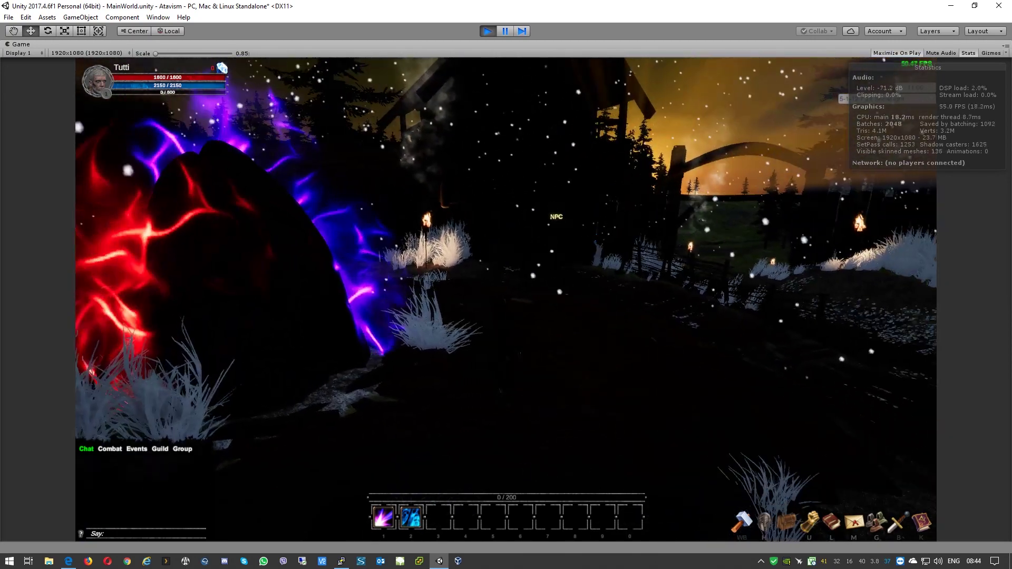
key(w)
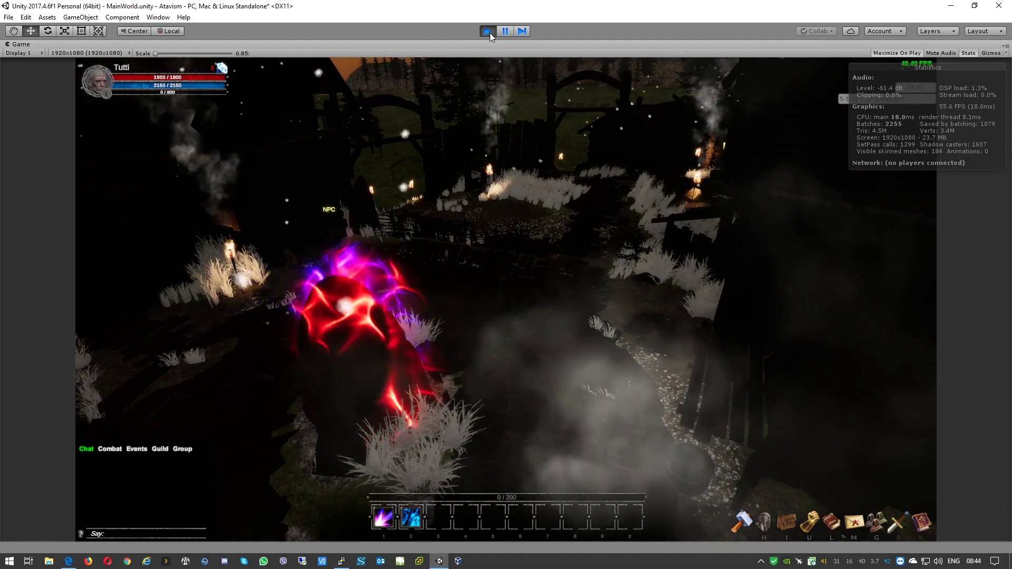
Step: Exit Play mode and open File > Build Settings
click(488, 31)
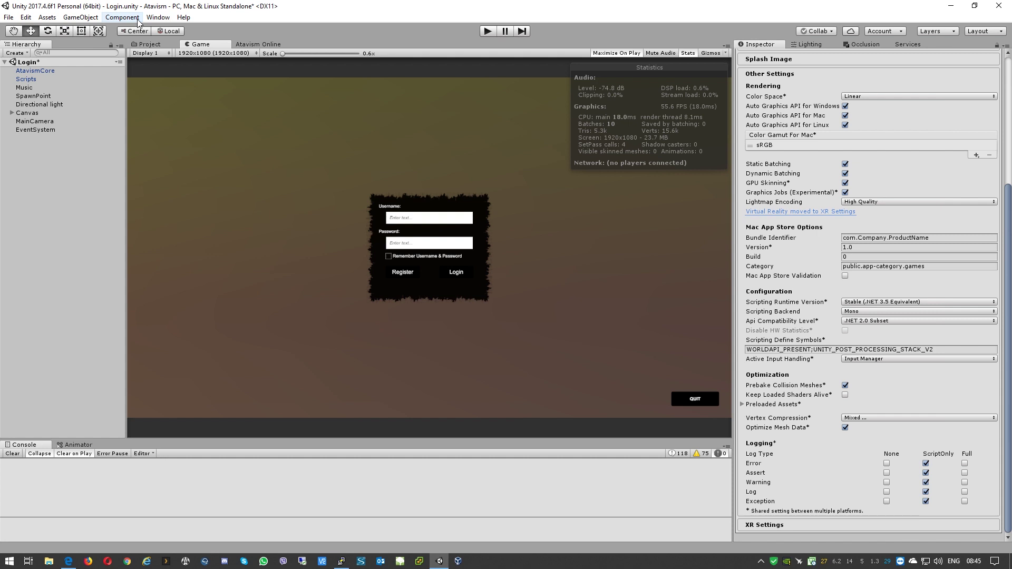
click(9, 18)
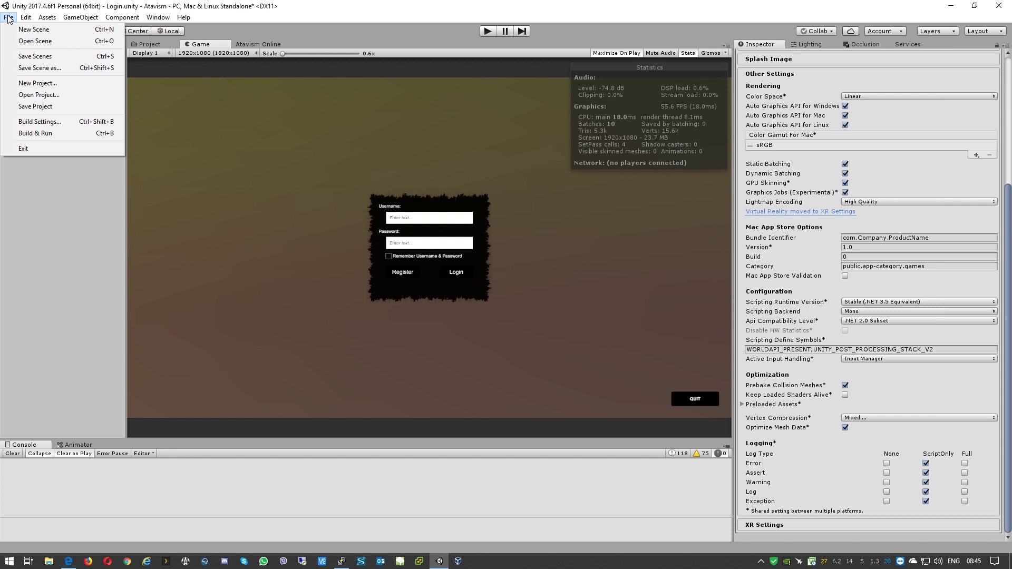
click(28, 124)
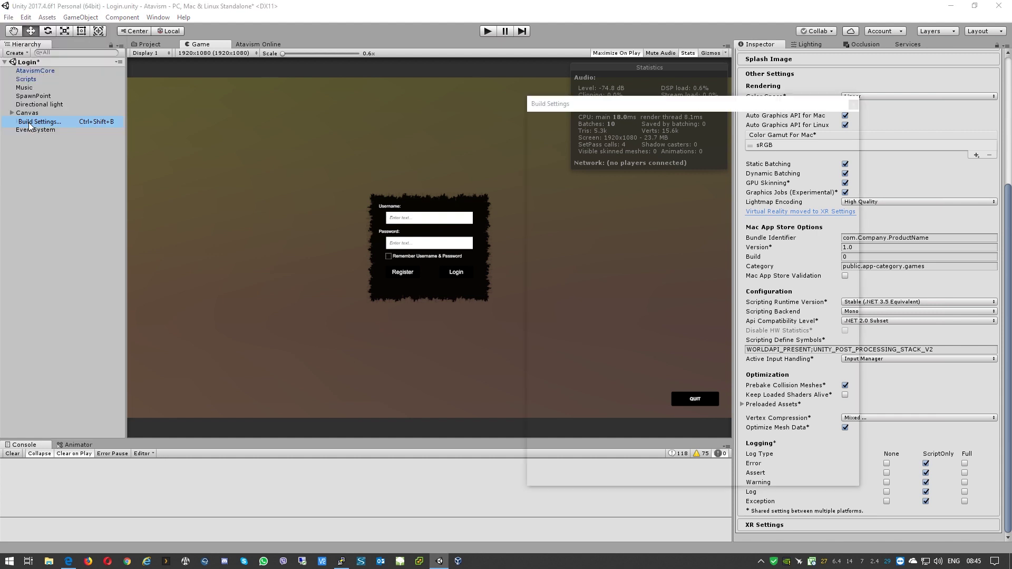